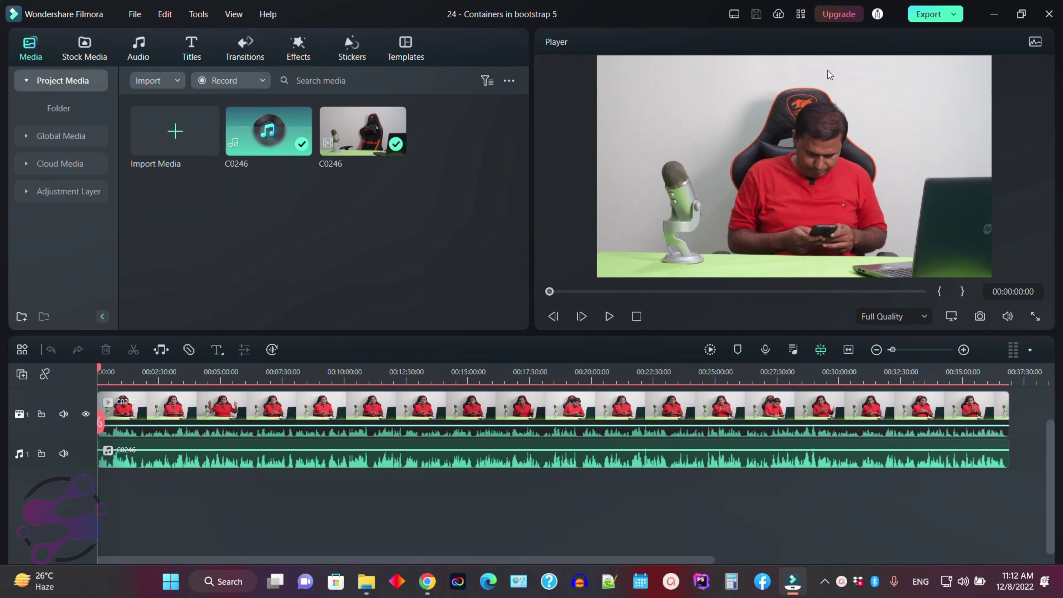
- Bring Chrome forward and move through the open tabs to the Wondershare account overview
left_click(427, 581)
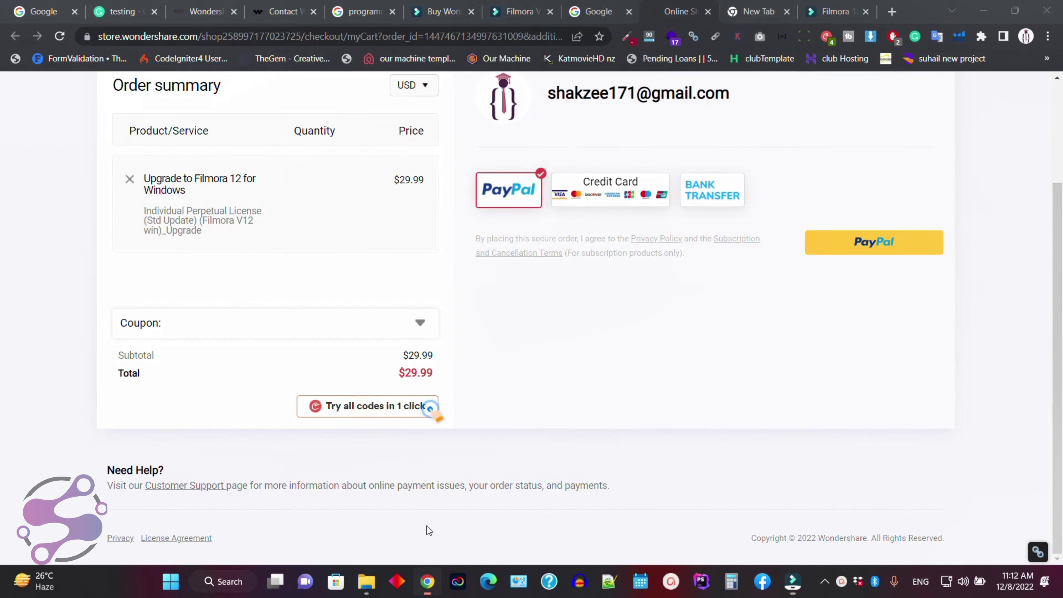
left_click(833, 11)
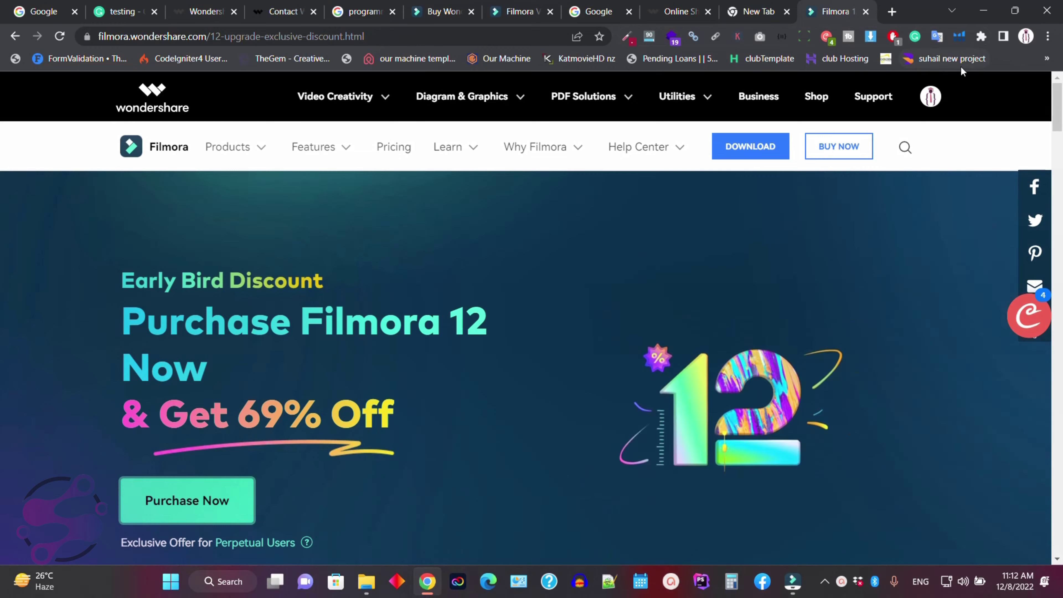
left_click(519, 12)
left_click(462, 5)
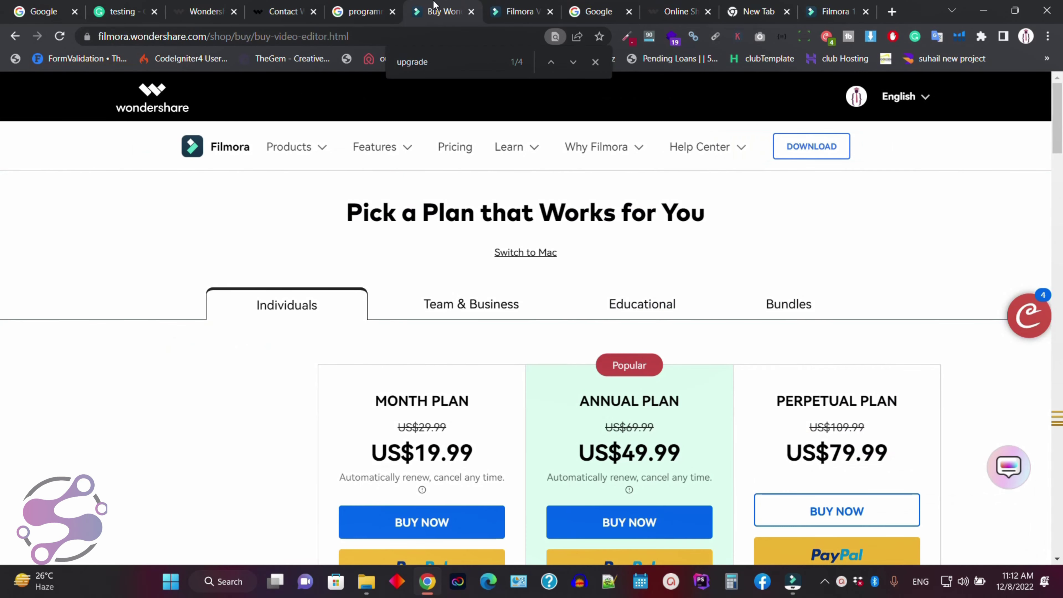
left_click(291, 5)
left_click(187, 6)
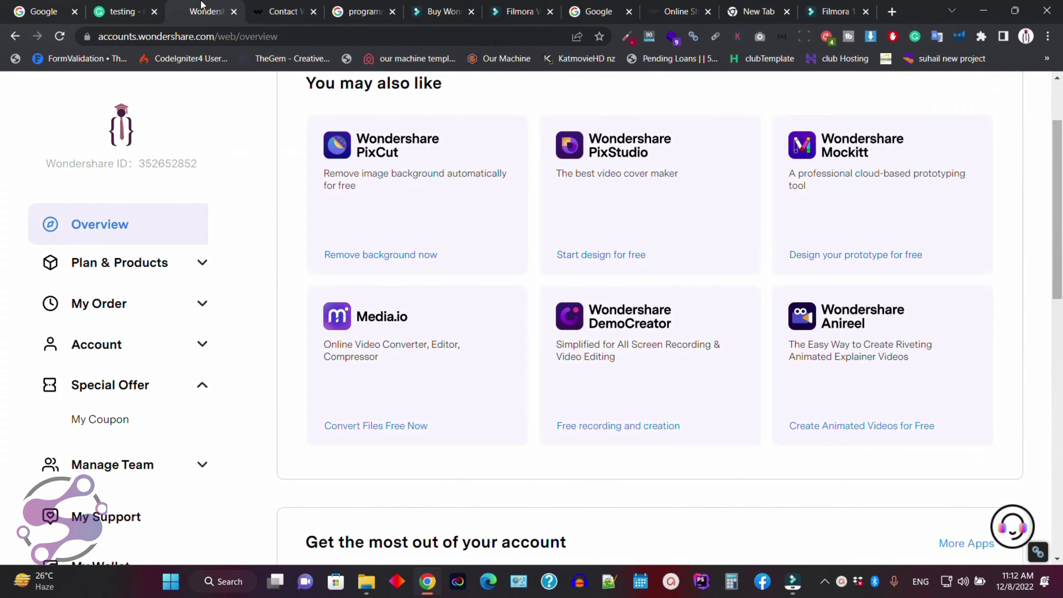
- Show Manage Products under Plan & Products, where Wondershare Filmora has Lifetime expiry
left_click(143, 275)
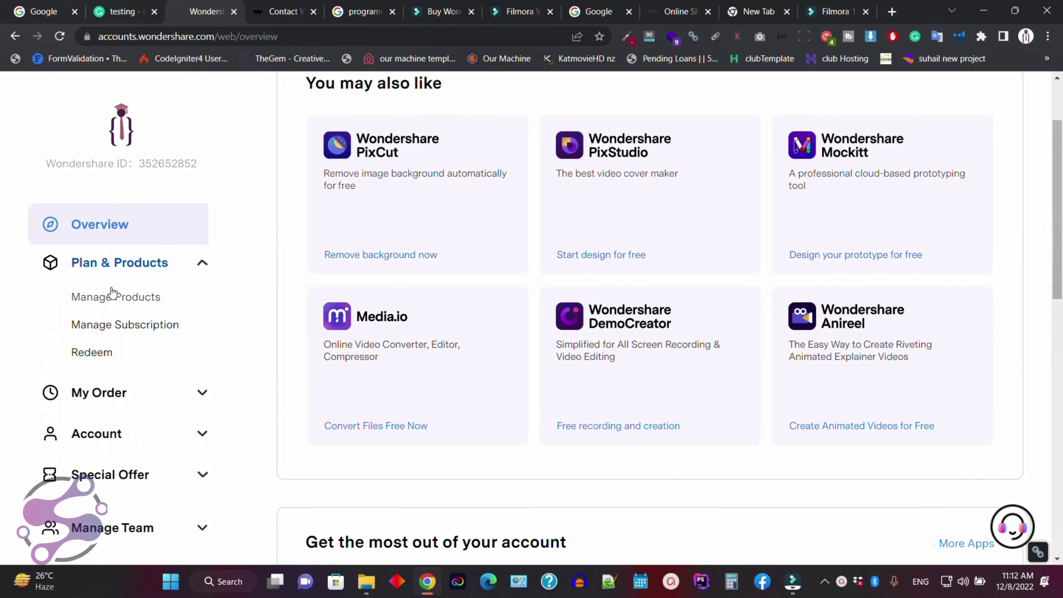
left_click(112, 293)
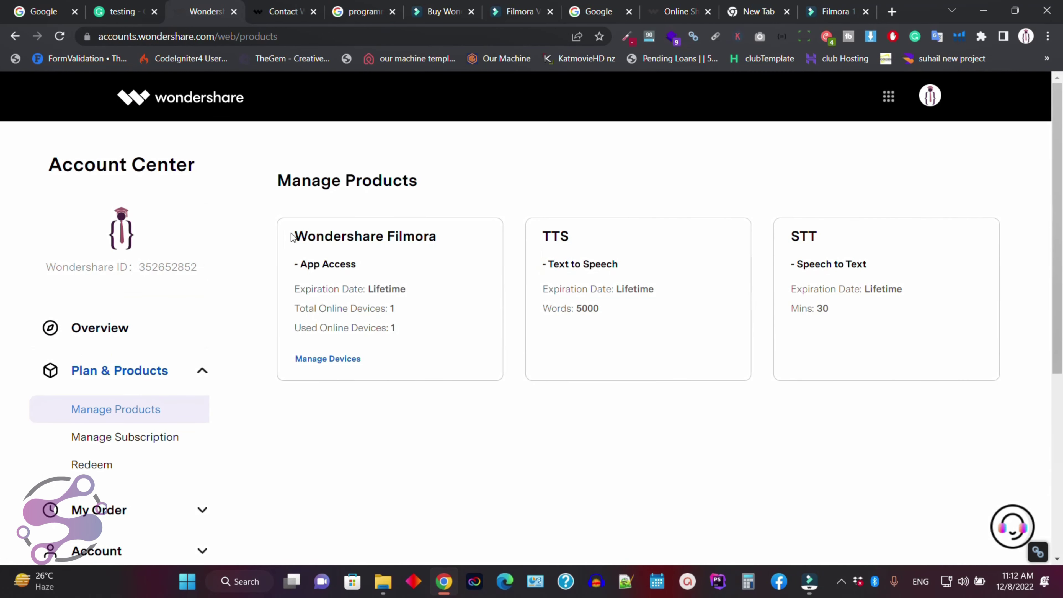
left_click_drag(292, 235, 423, 234)
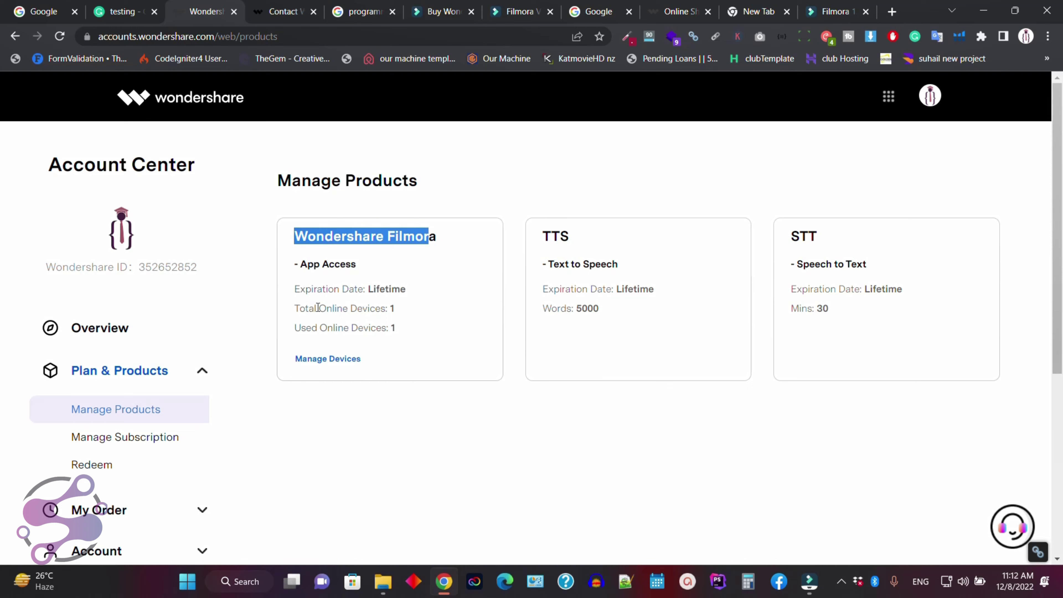
left_click_drag(300, 308, 415, 286)
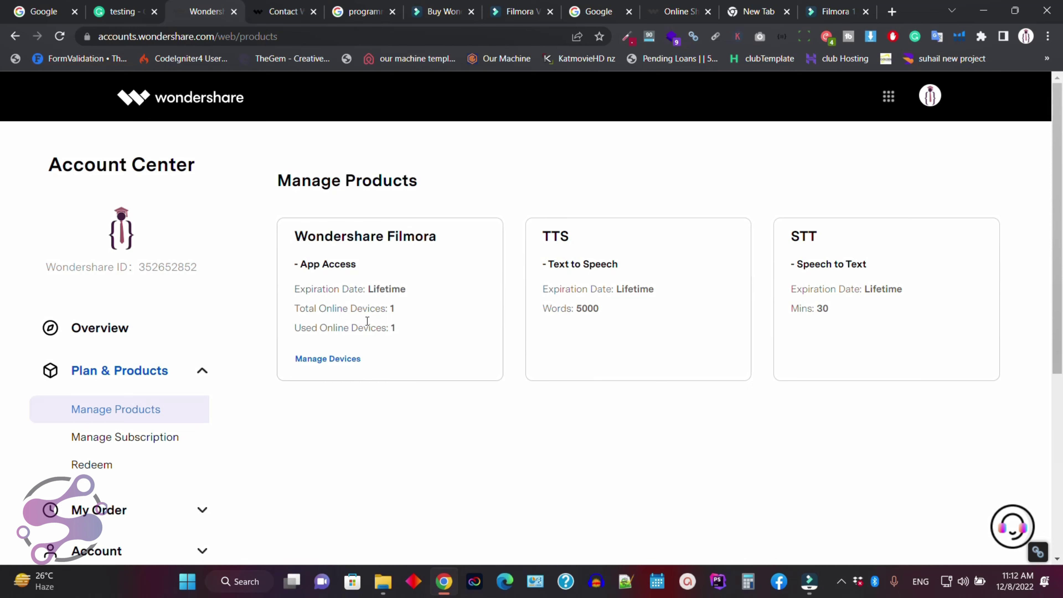
- Return to the Filmora editor and launch the upgrade from its Upgrade button
key("alt+Tab")
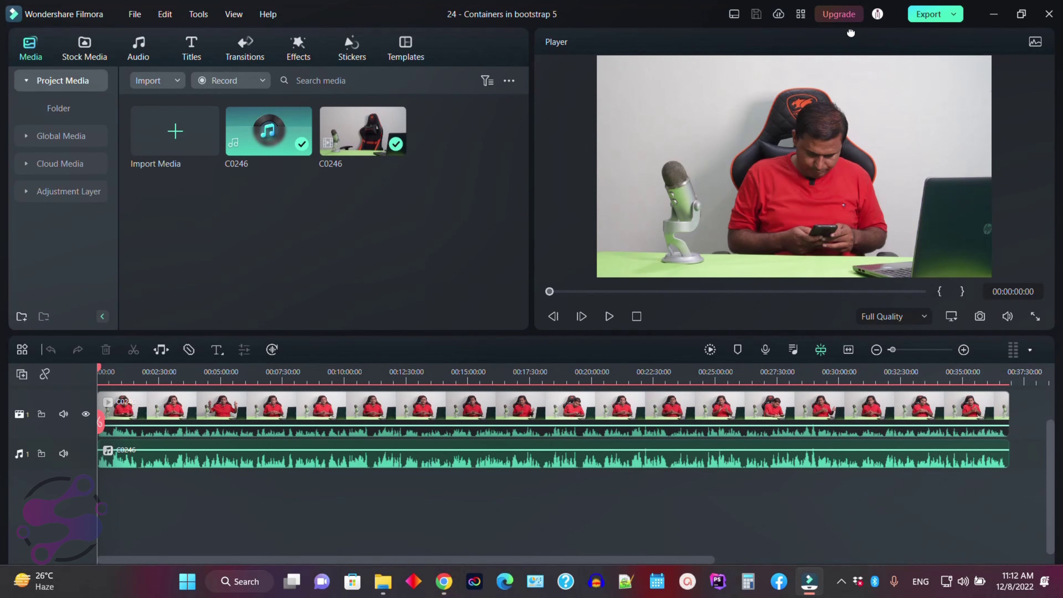
left_click(839, 17)
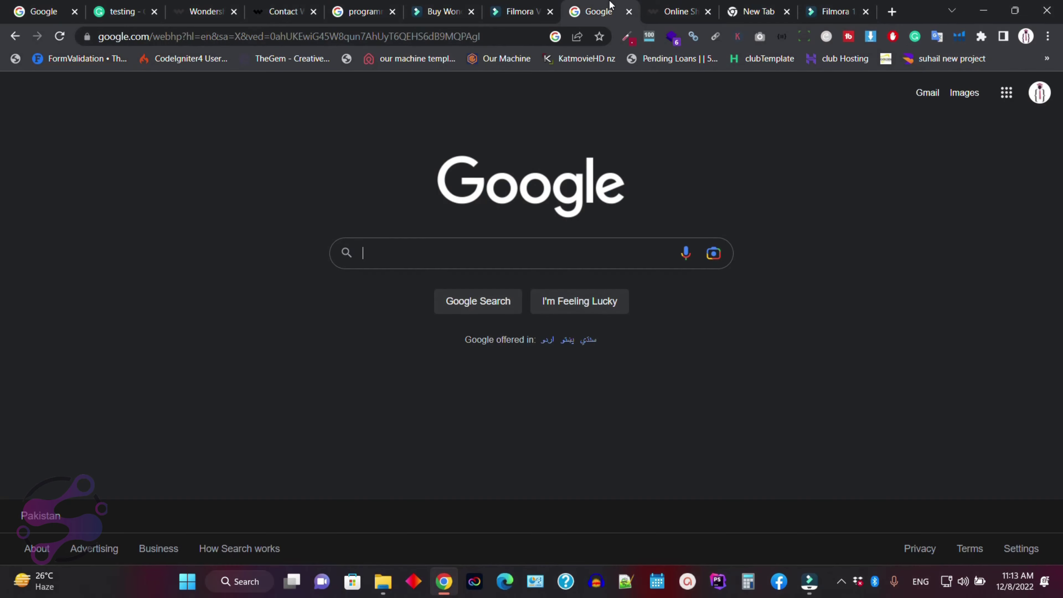
left_click(678, 11)
- Close the extra loading store tab and review the $29.99 Filmora 12 checkout
scroll(405, 301, "up", 3)
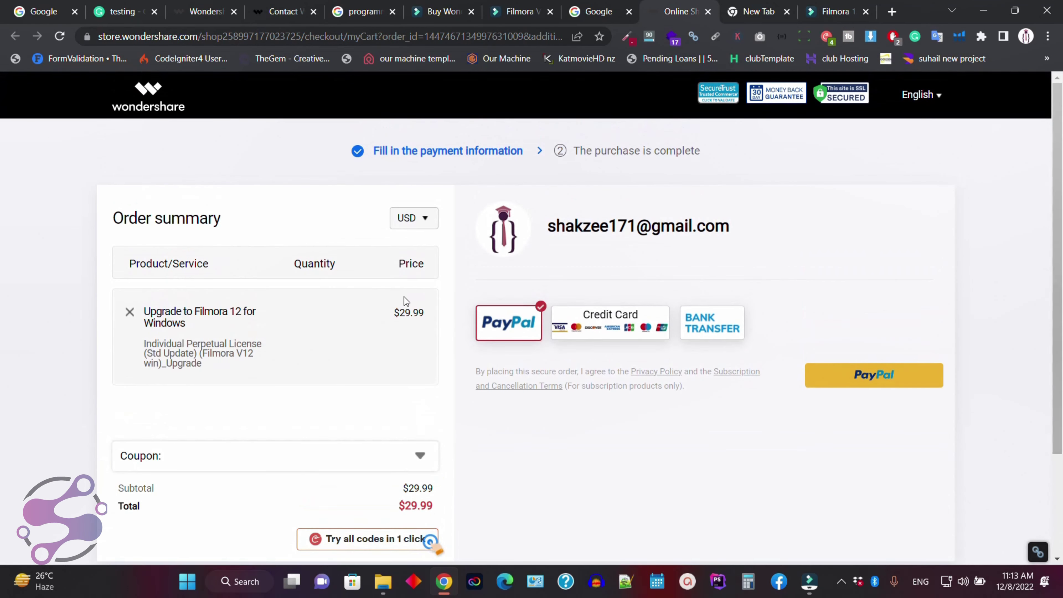
scroll(405, 300, "down", 2)
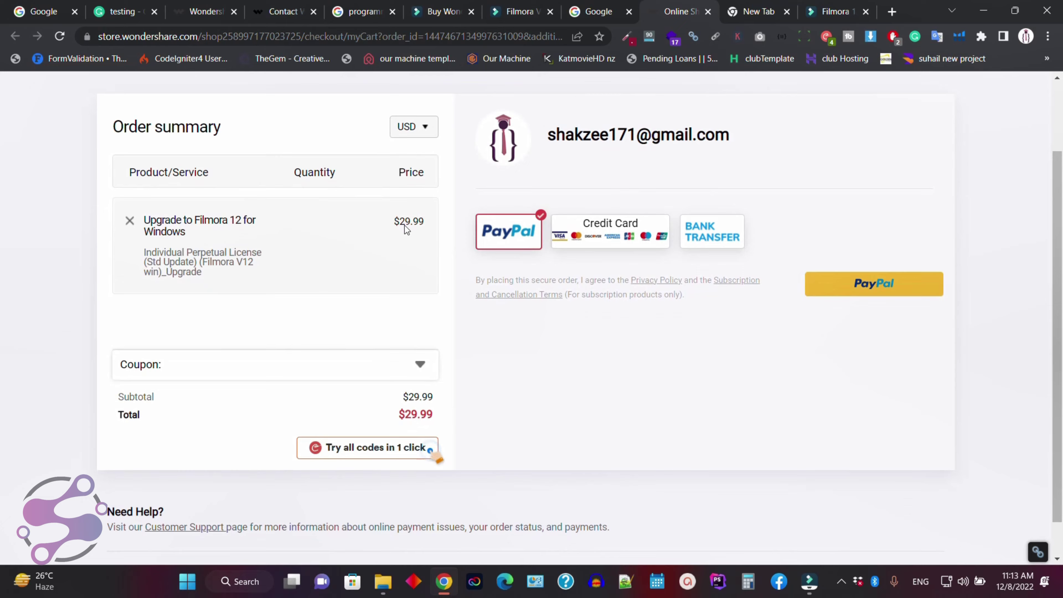
left_click(517, 11)
left_click(419, 7)
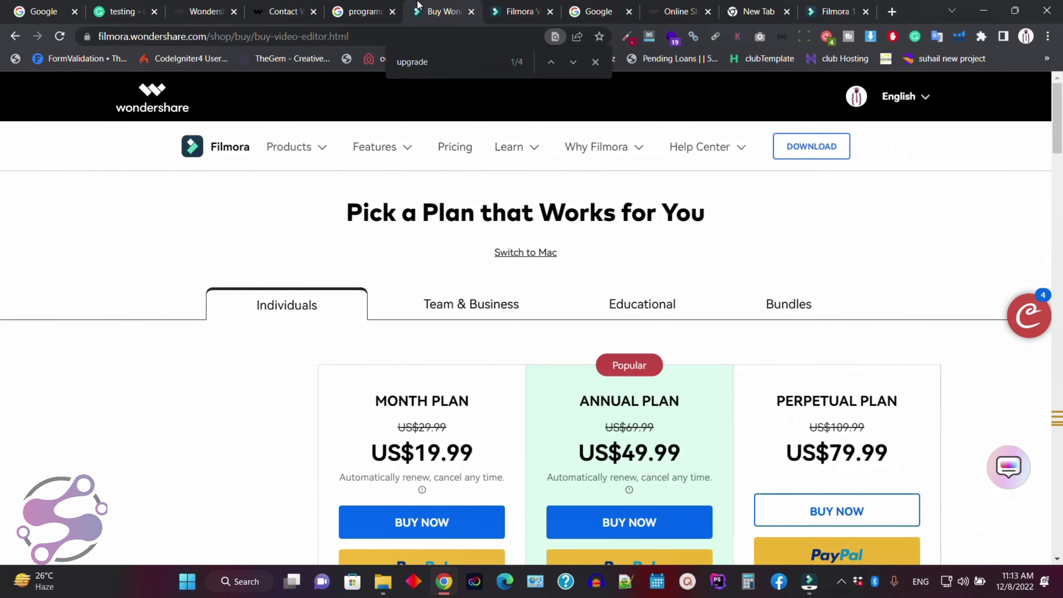
- Start and cancel the Windows Filmora 12 installer download from the support chat's link
left_click(307, 7)
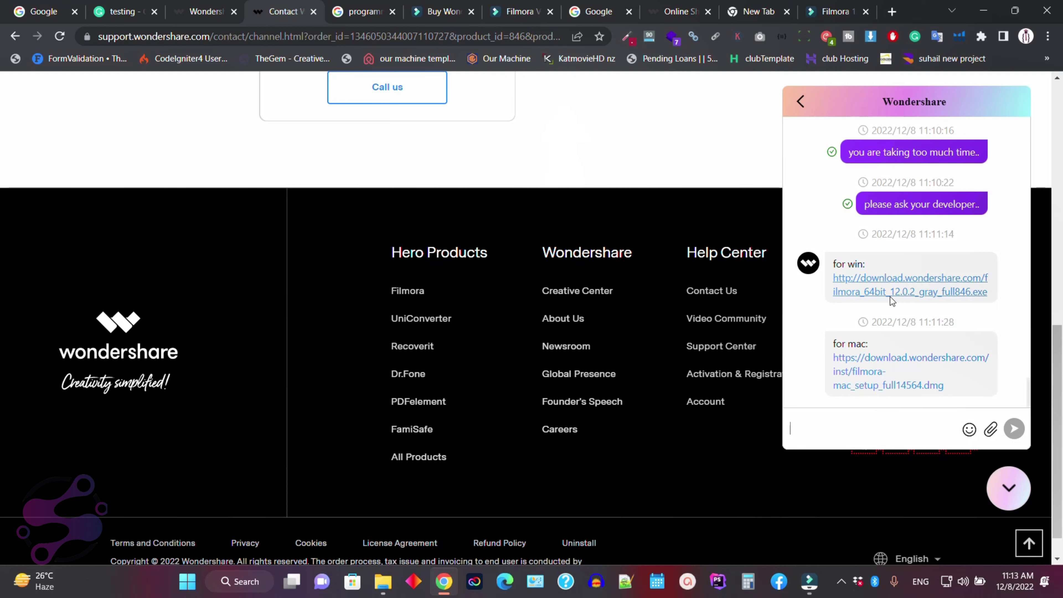
left_click(908, 295)
left_click_drag(363, 4, 842, 8)
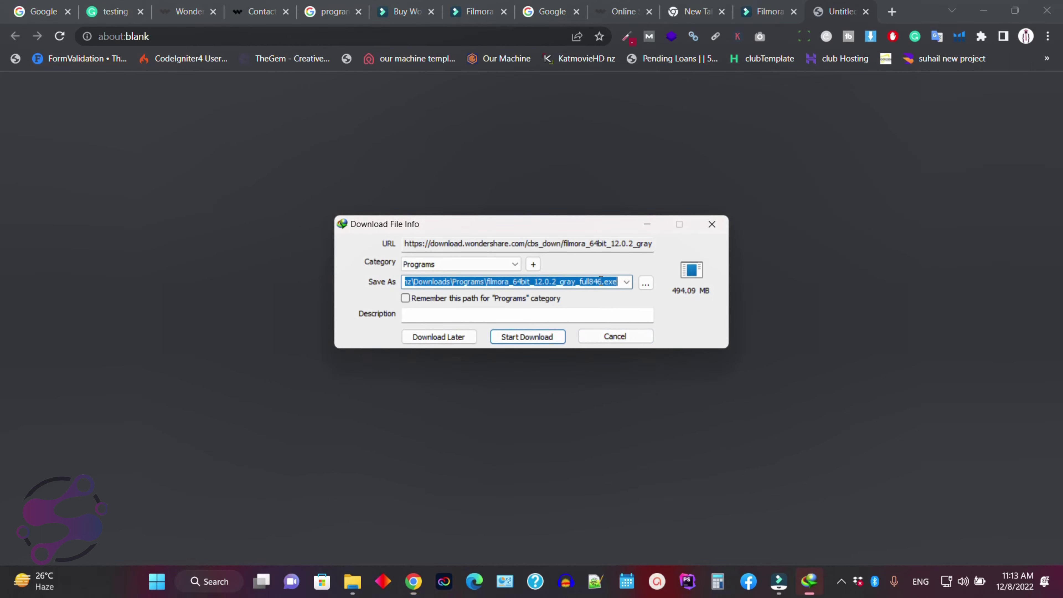
left_click(608, 337)
left_click(671, 196)
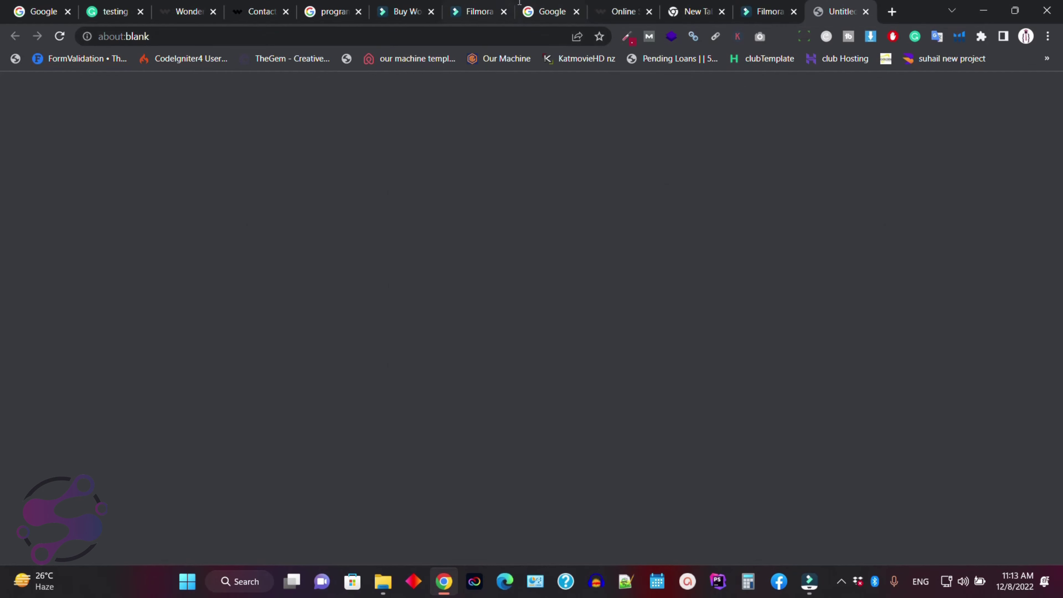
left_click(422, 6)
left_click(474, 6)
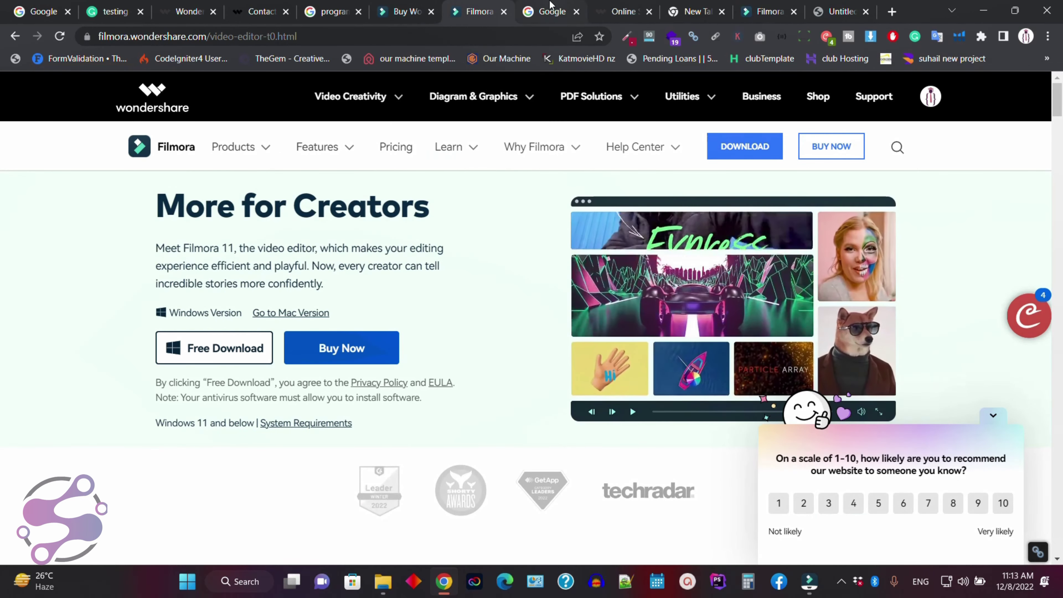
- Check the $29.99 checkout's Coupon dropdown and the coupon extension, which reports the best price
left_click(619, 9)
scroll(1061, 173, "up", 1)
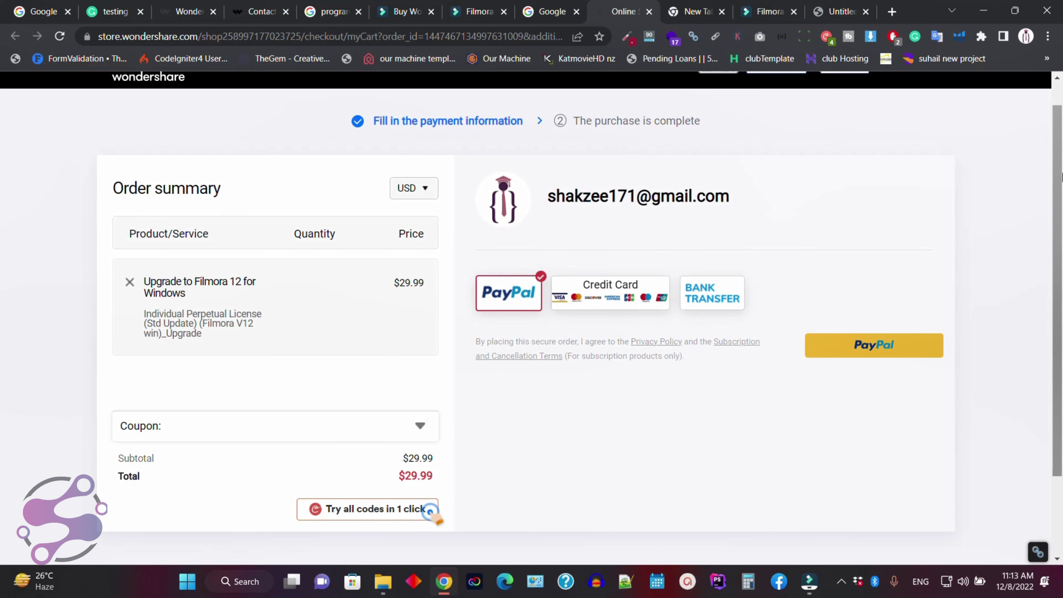
scroll(580, 325, "down", 1)
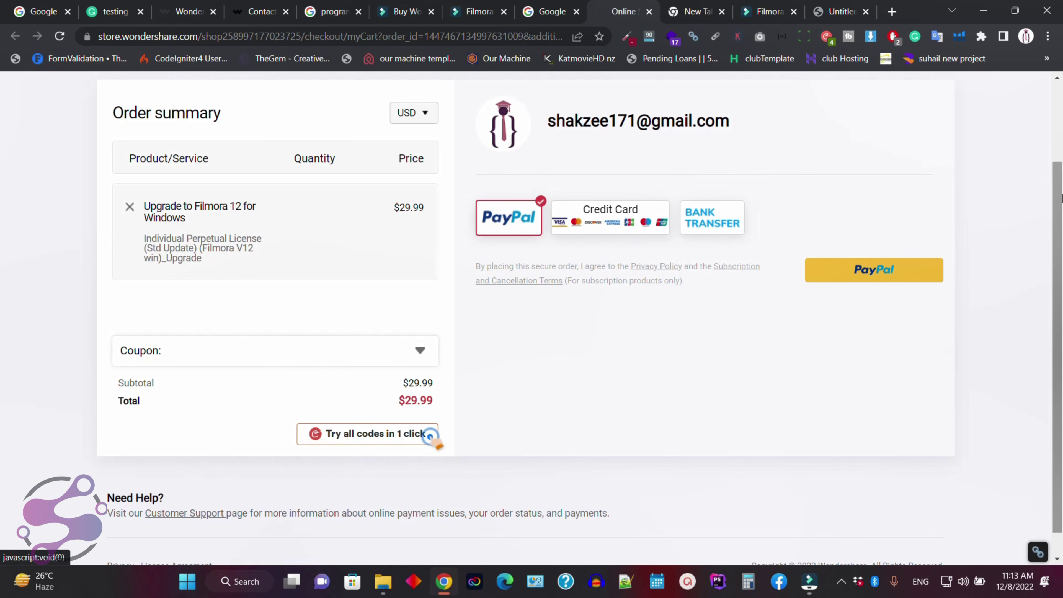
left_click_drag(1061, 222, 1062, 242)
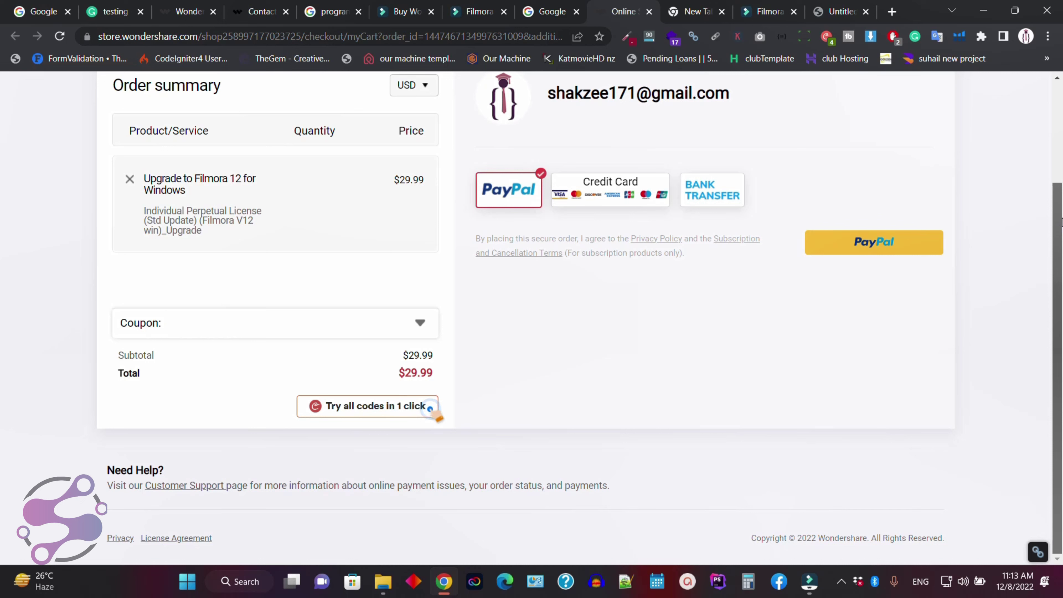
left_click(430, 325)
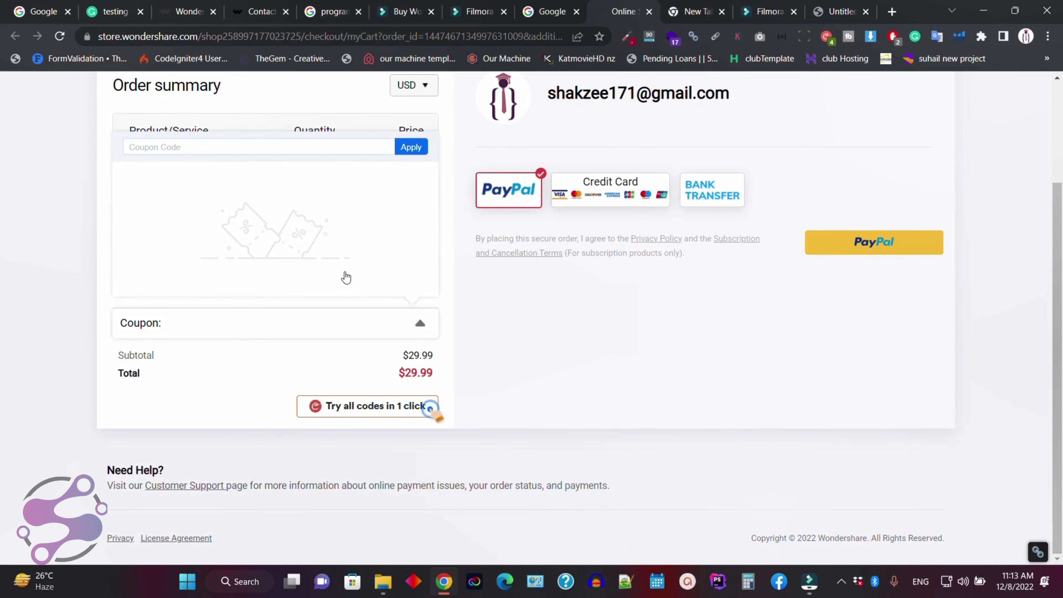
left_click(607, 343)
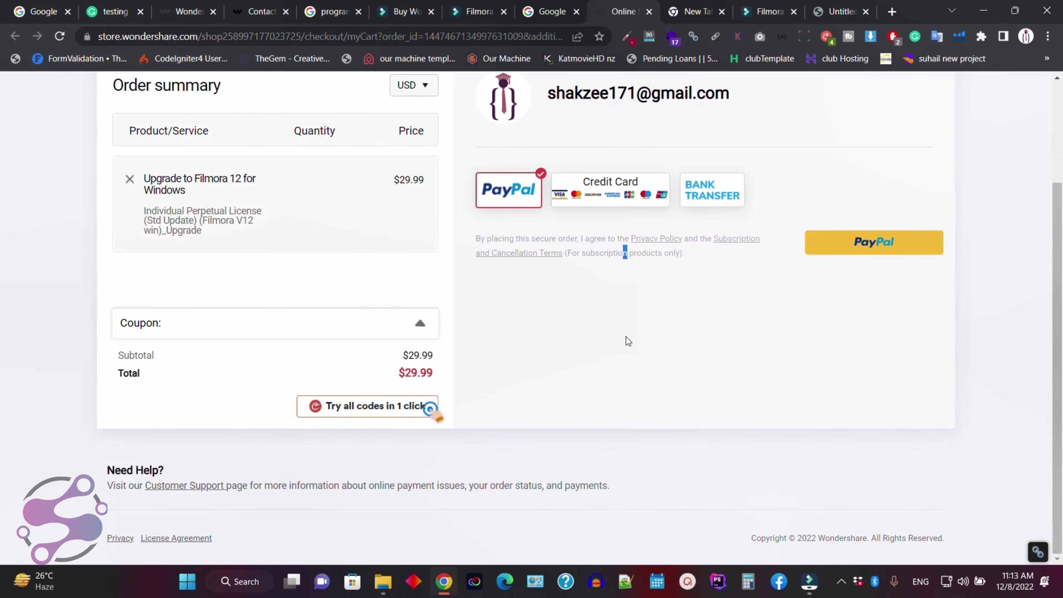
left_click(825, 39)
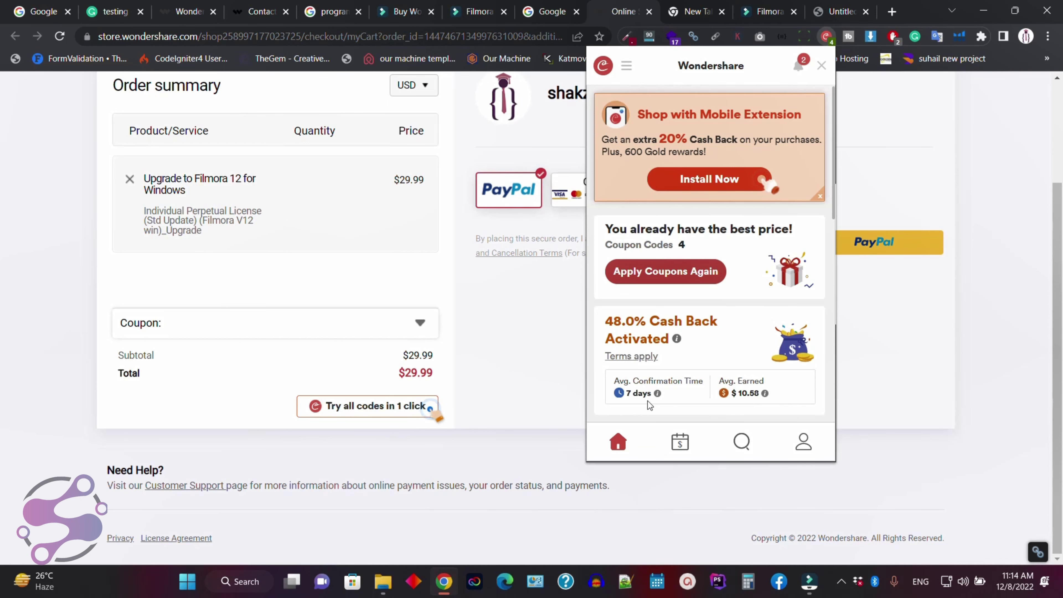
- Close the Coupert popup, try all coupon codes, and continue to checkout still at $29.99
left_click(477, 444)
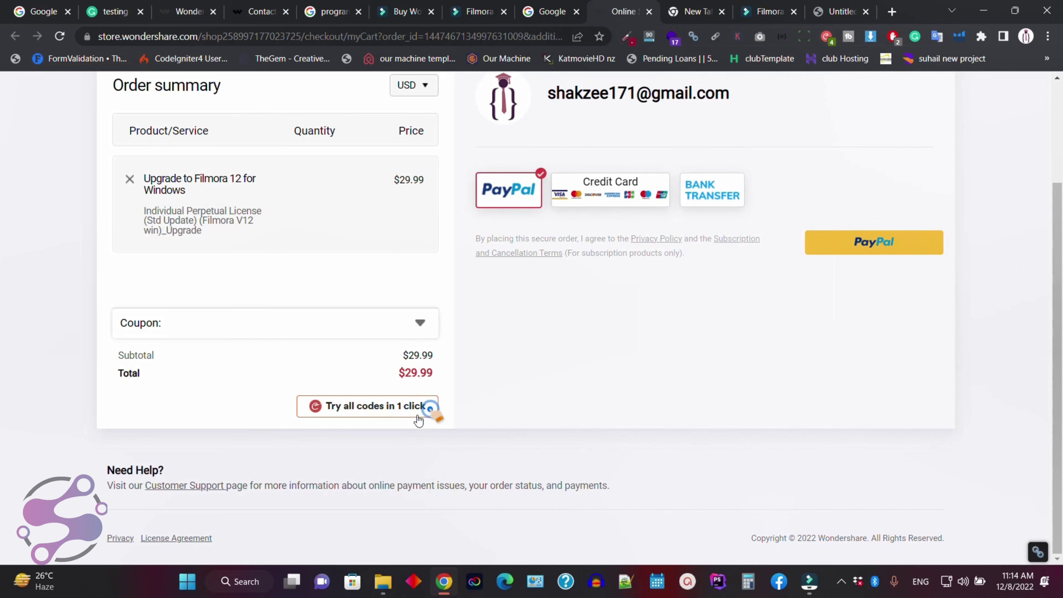
left_click(411, 407)
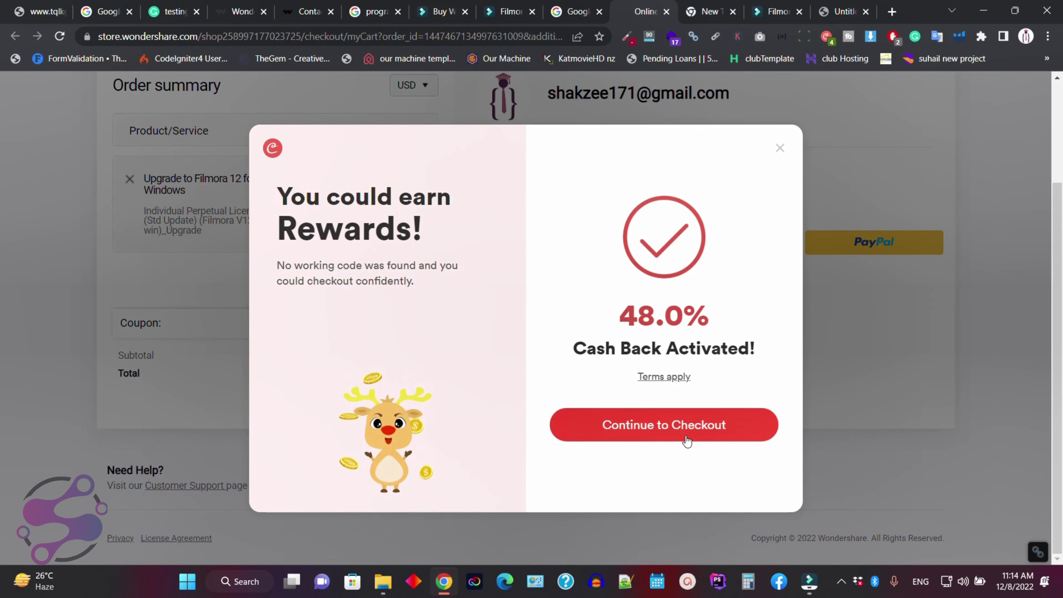
left_click(703, 438)
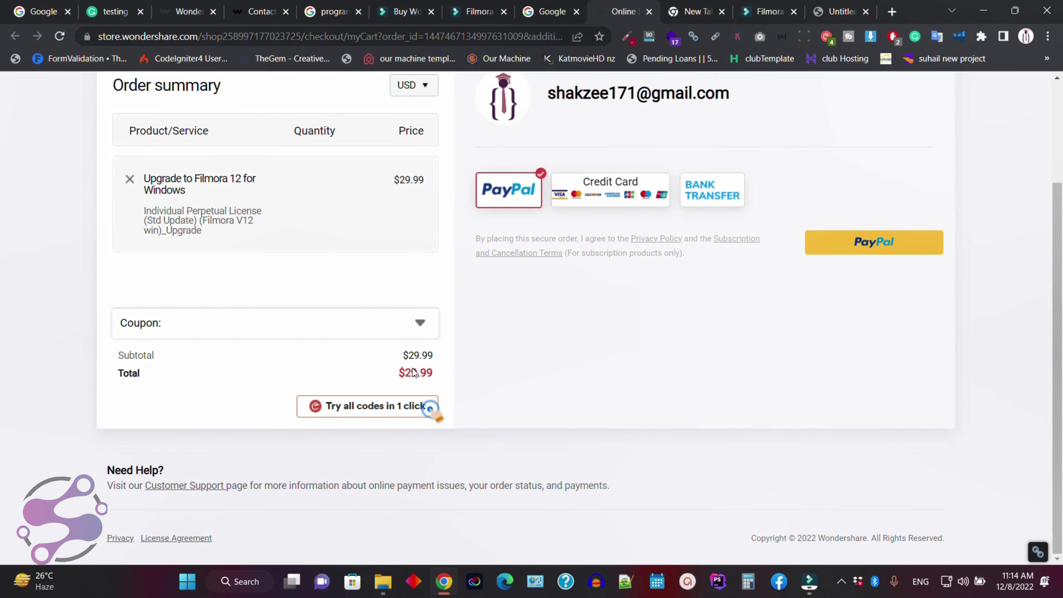
left_click_drag(1057, 254, 1061, 219)
- Try paying with PayPal, then refresh the account's purchase information in Filmora
left_click(431, 490)
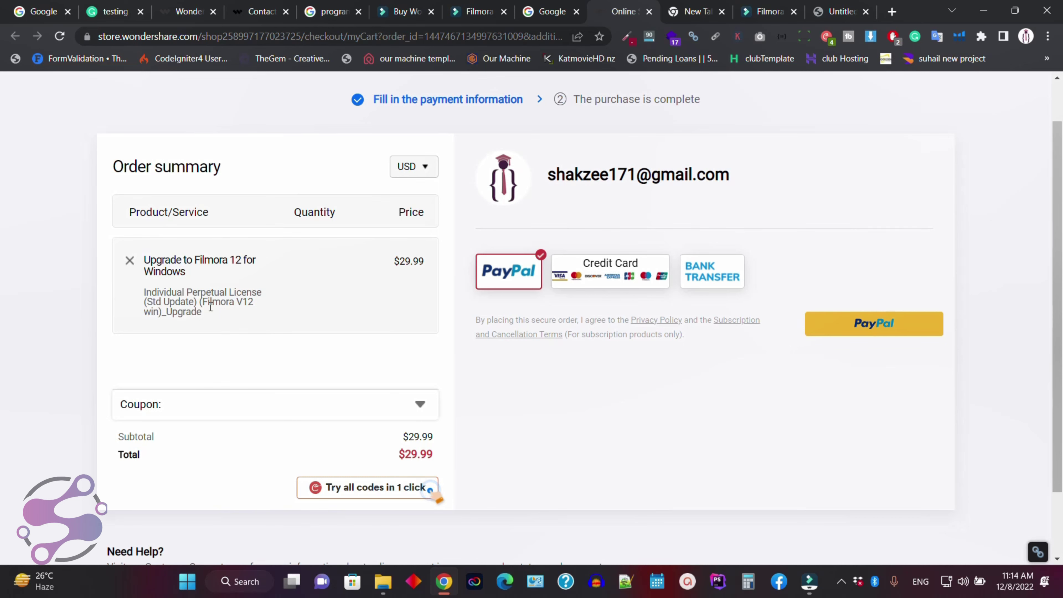
left_click(887, 324)
key("alt+Tab")
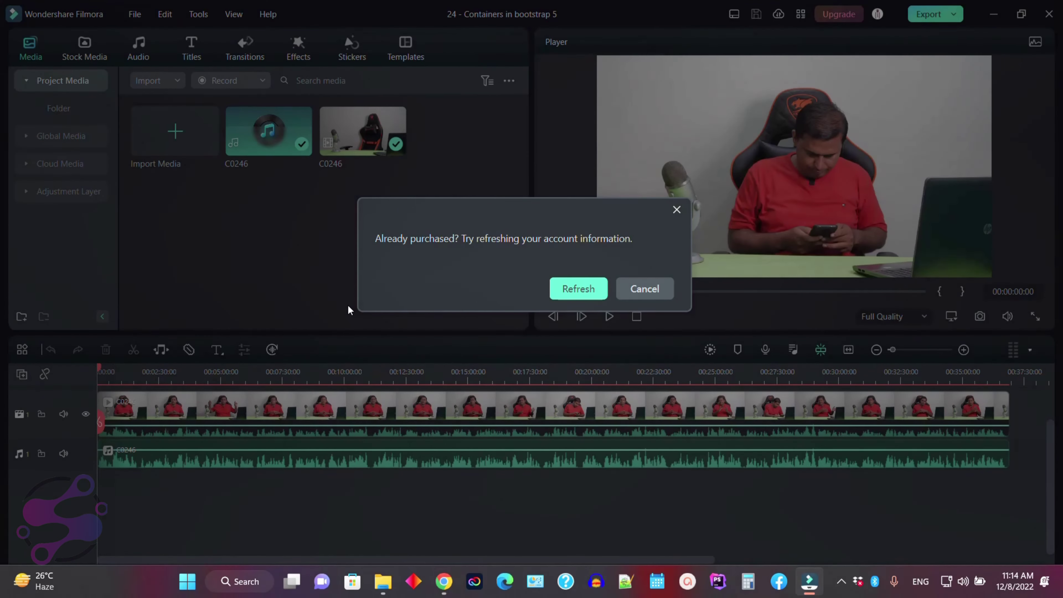
left_click(578, 288)
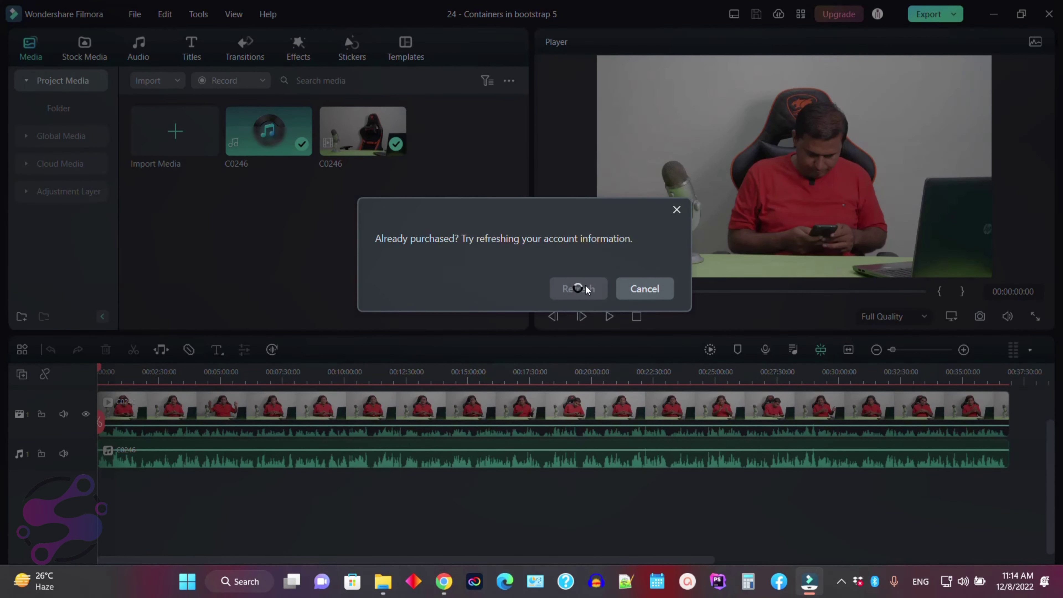
- Retry PayPal, dismiss Filmora's No information found message, and open AdBlock's options for store.wondershare.com
key("alt+Tab")
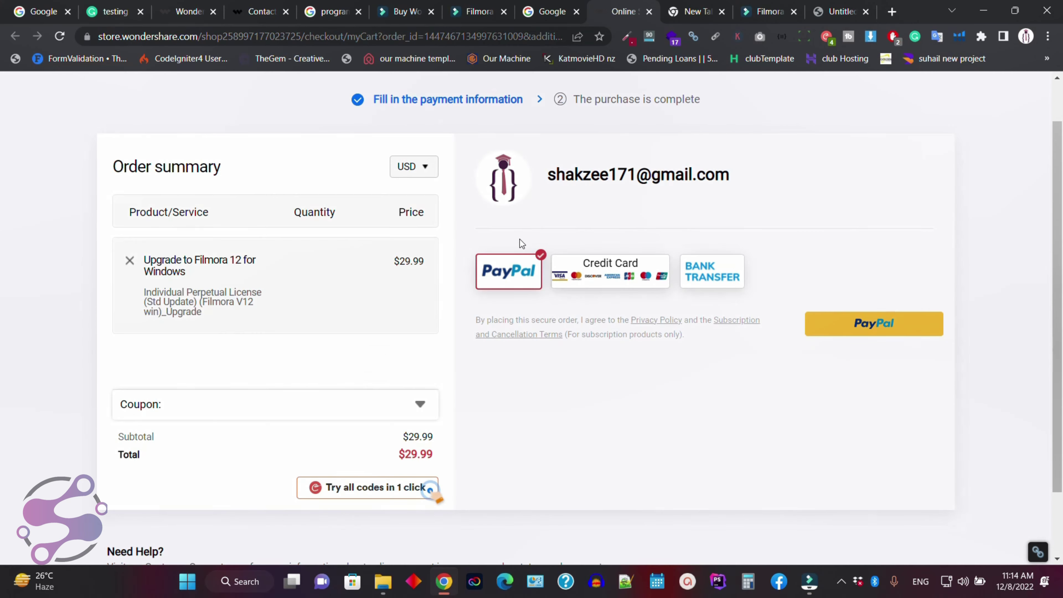
left_click(876, 333)
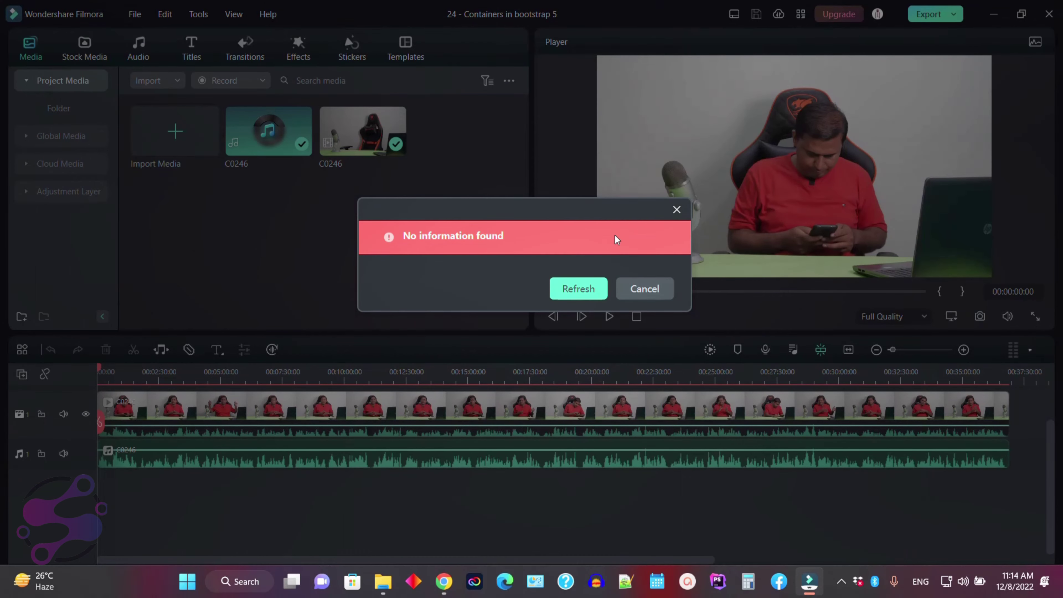
left_click(644, 289)
key("alt+Tab")
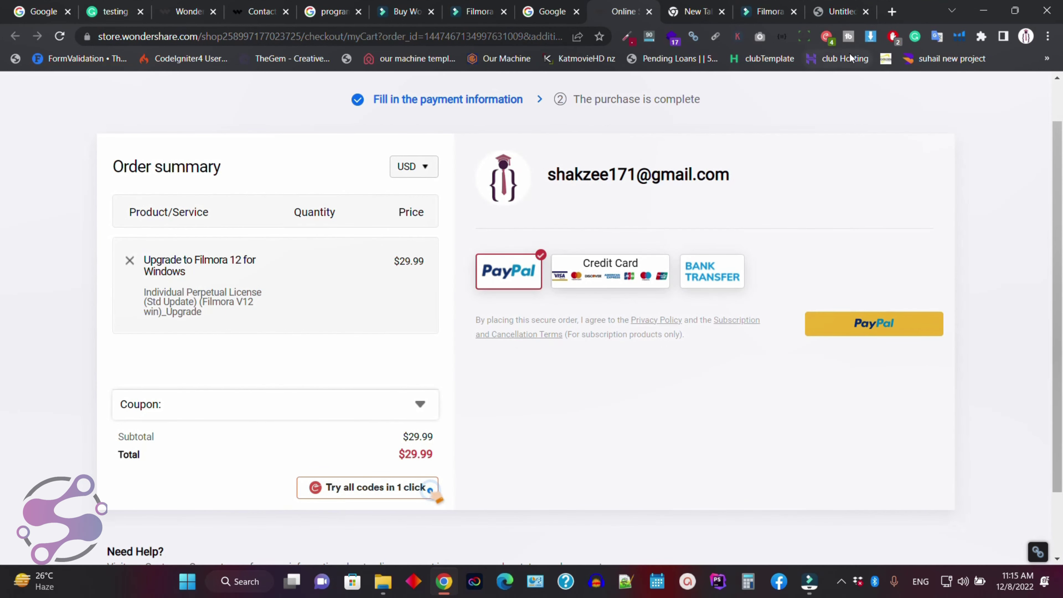
left_click(894, 36)
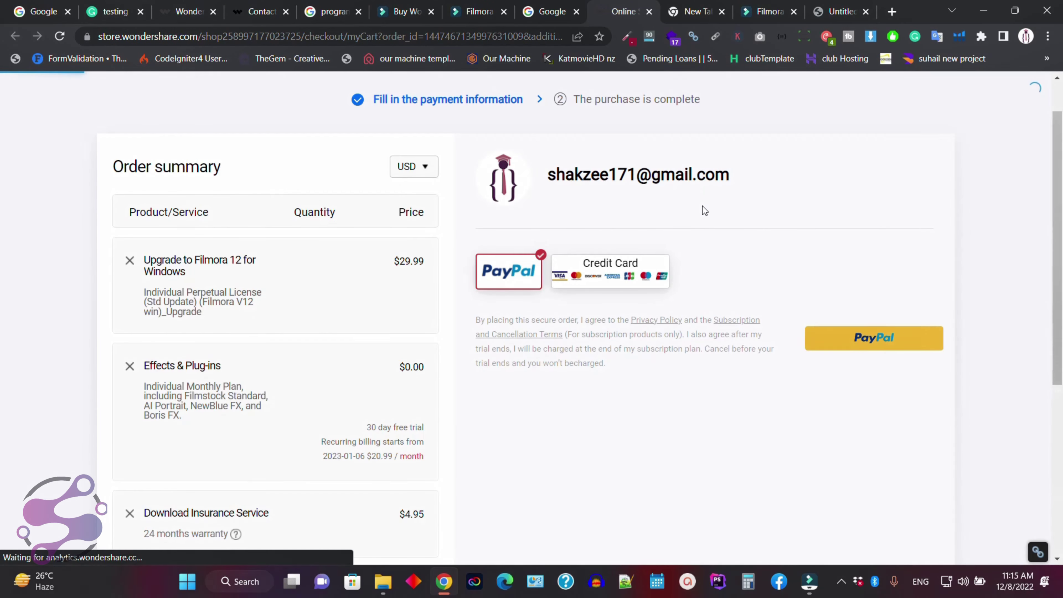
- Run the one-click coupon test on the updated order and close its window
scroll(1061, 239, "down", 1)
scroll(1061, 238, "down", 5)
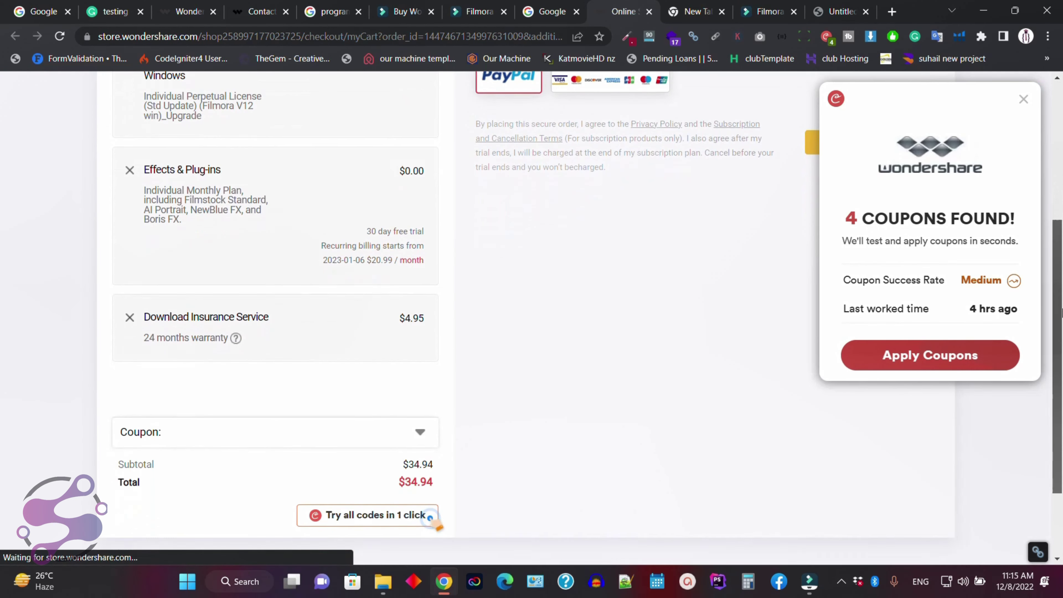
left_click(383, 436)
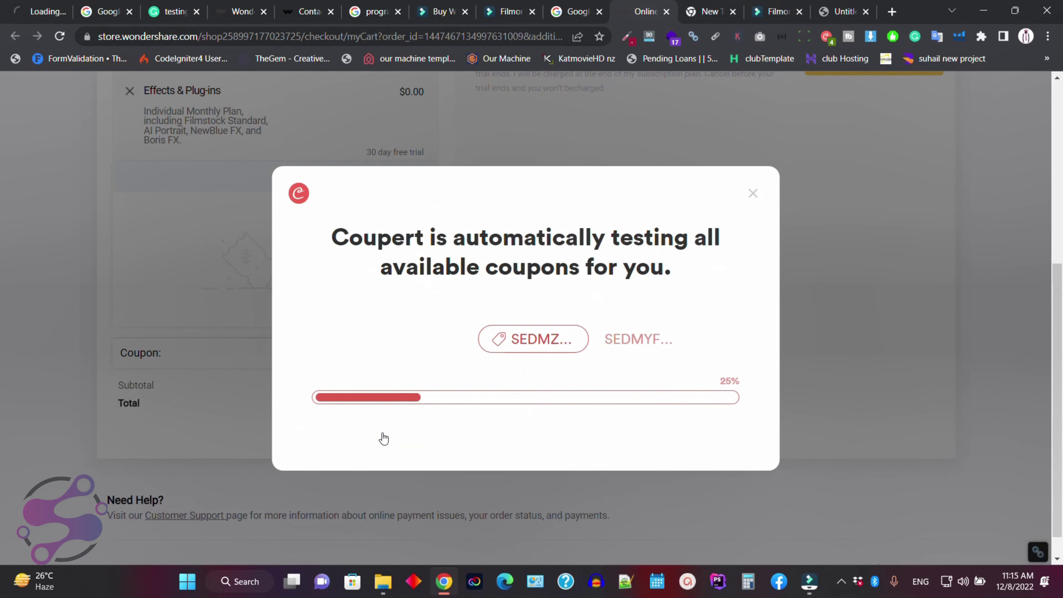
left_click(758, 202)
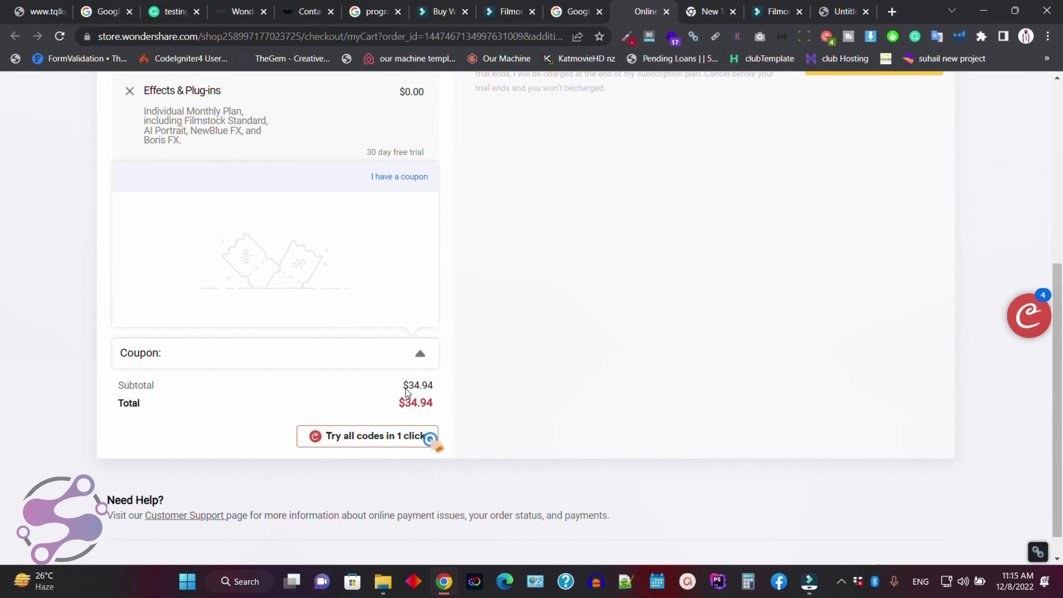
- Remove Effects & Plug-ins and Download Insurance, retest coupons, and continue to checkout at $29.99
scroll(801, 206, "up", 2)
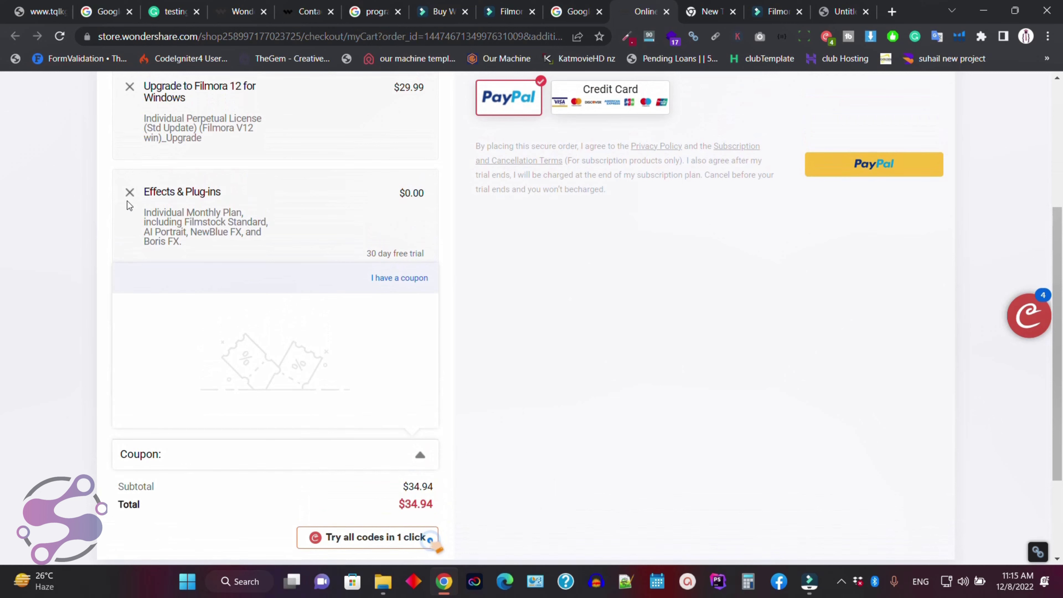
left_click(130, 193)
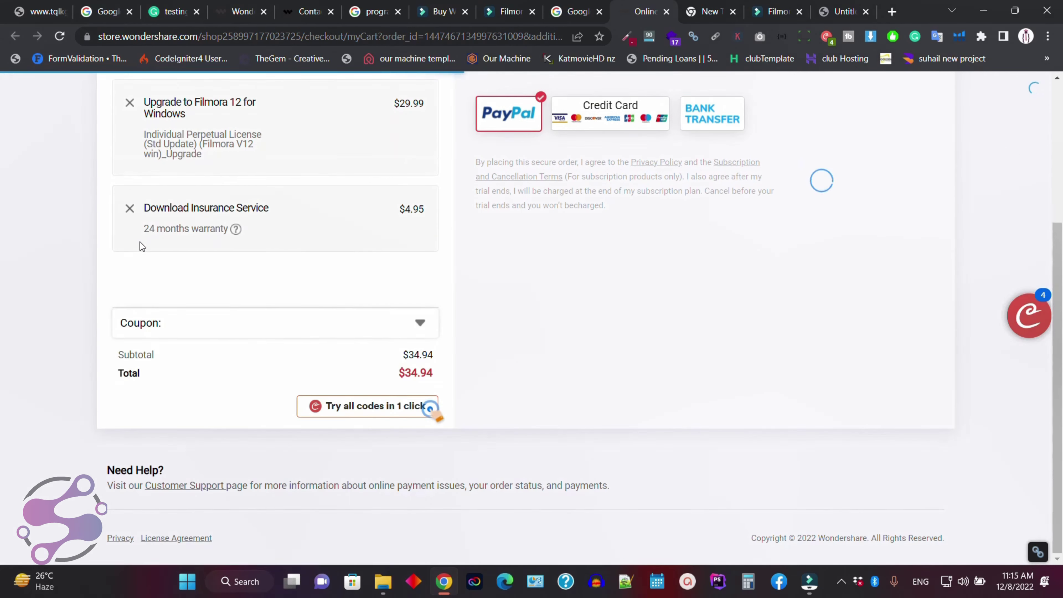
left_click(130, 208)
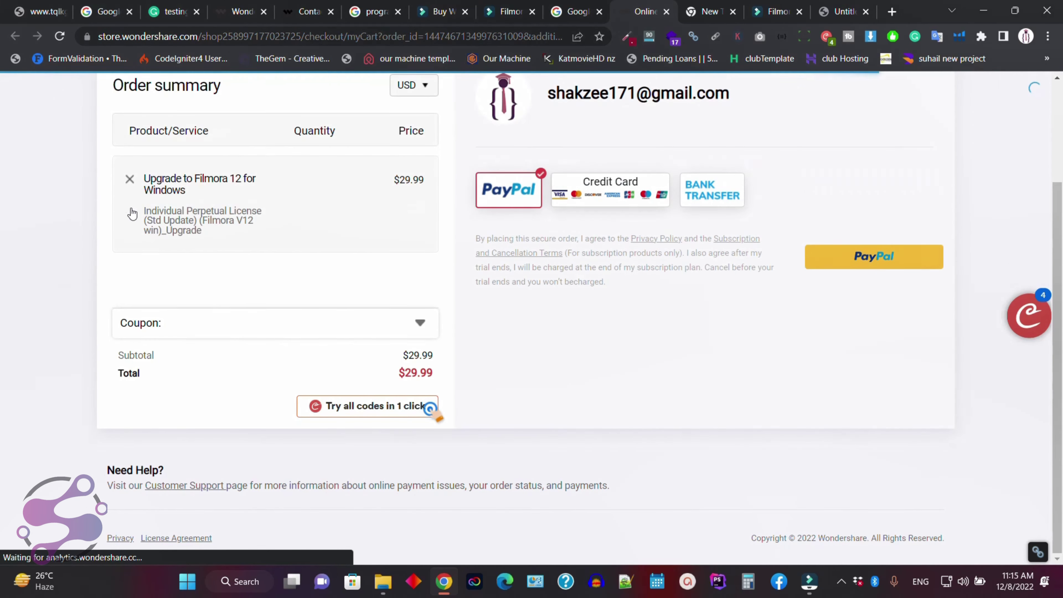
left_click(376, 406)
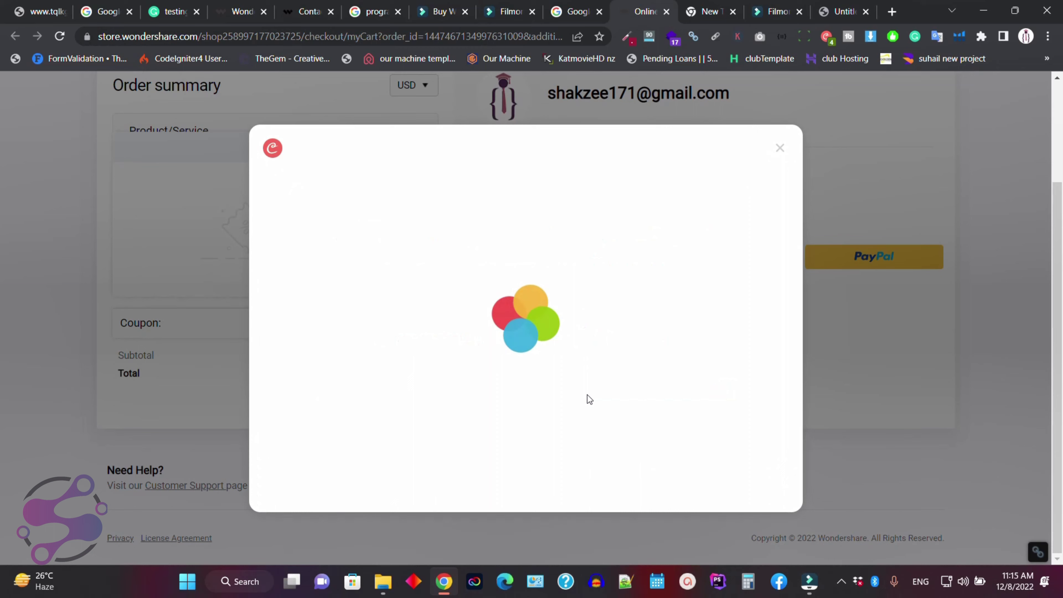
left_click(653, 426)
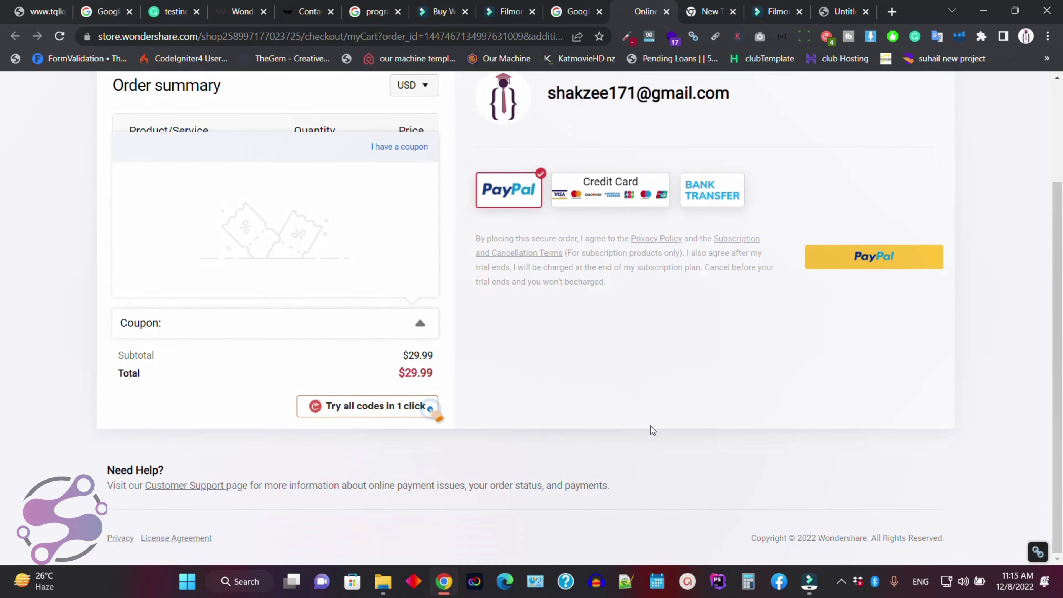
- Log in to PayPal with the saved password and pay the $29.99 Filmora 12 order
left_click(912, 262)
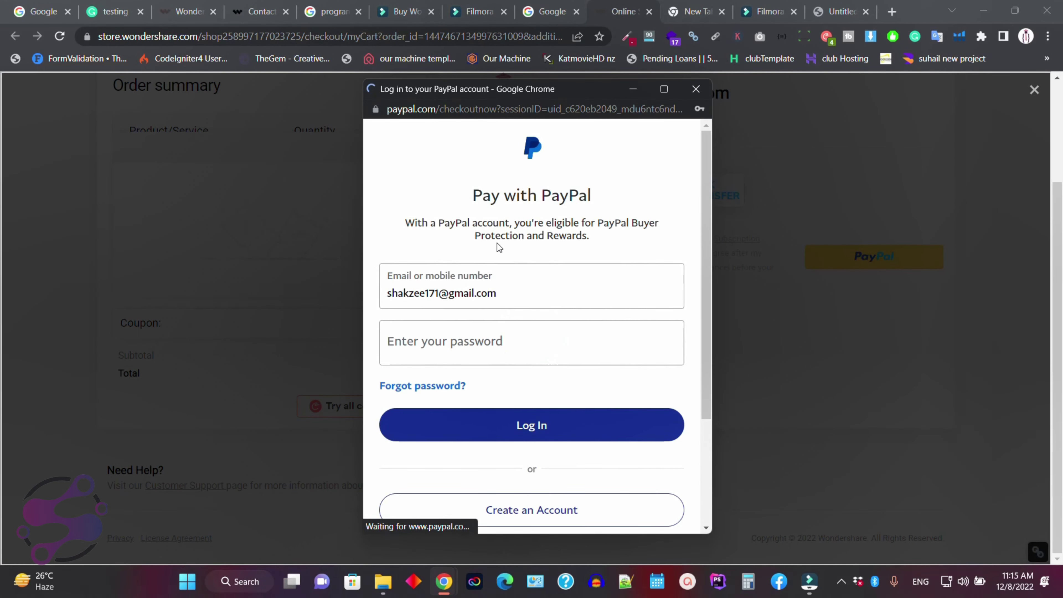
left_click(425, 344)
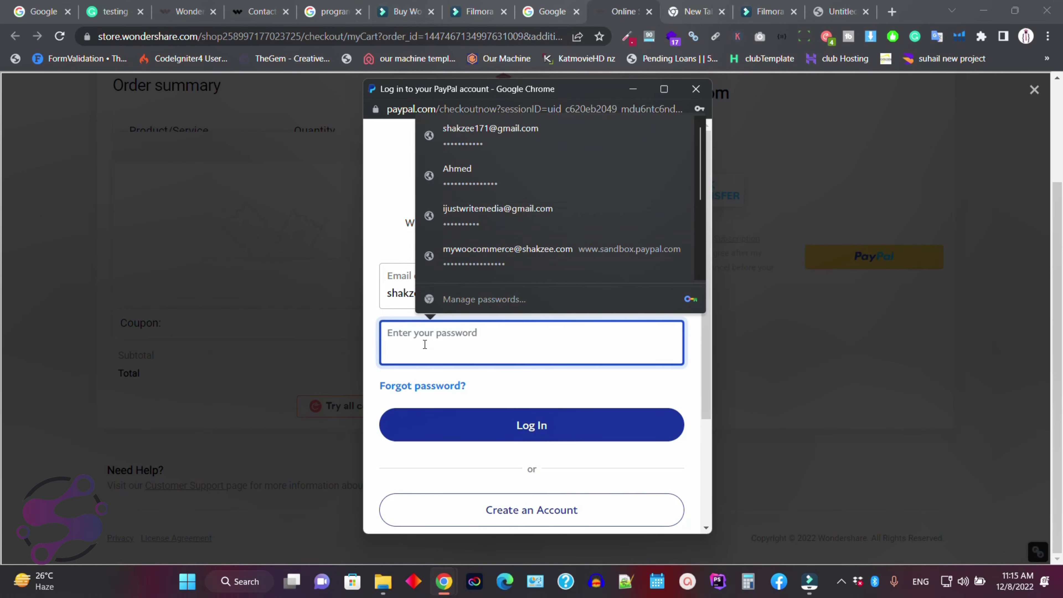
left_click(511, 130)
left_click(507, 420)
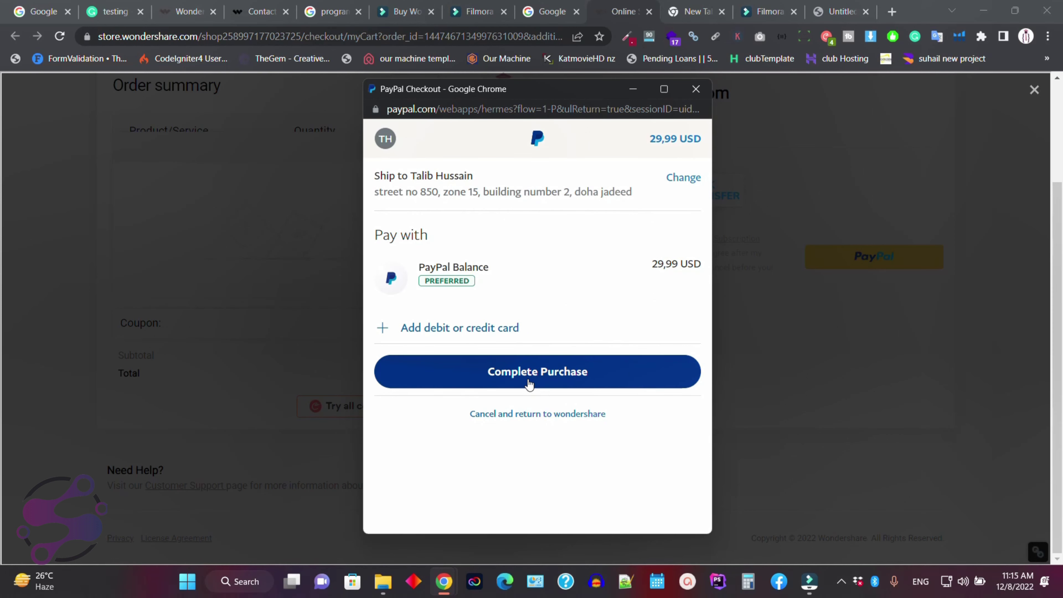
left_click(508, 366)
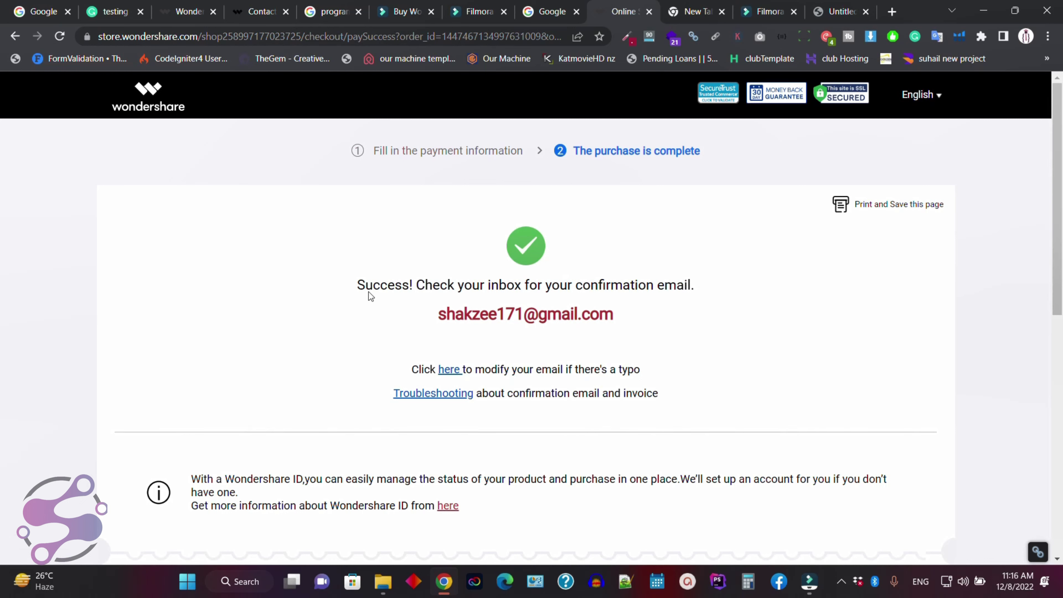
left_click_drag(370, 296, 565, 293)
left_click(505, 304)
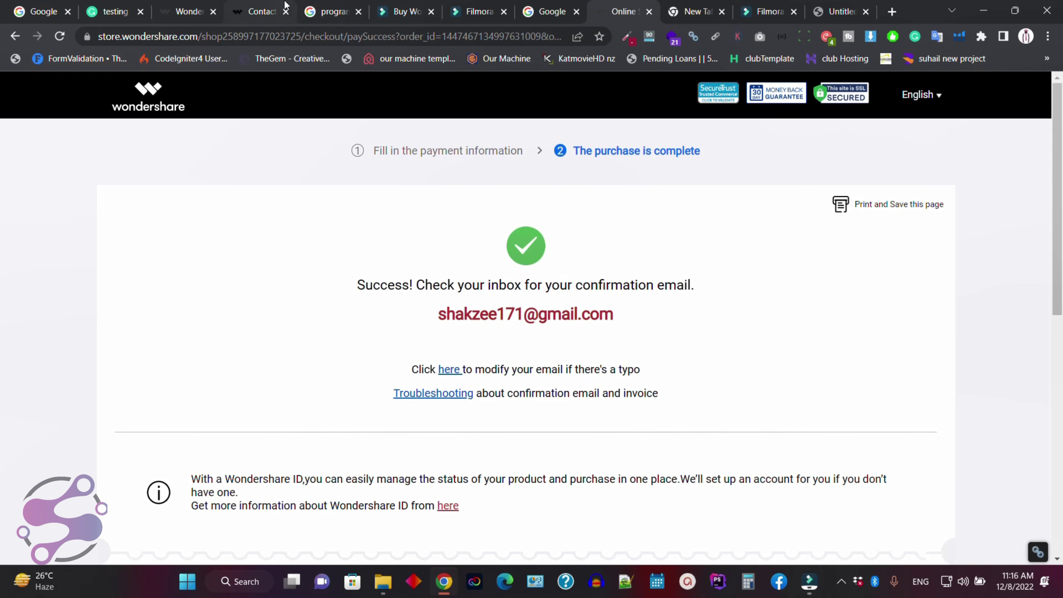
- Open Gmail in a new tab and open the Wondershare Order Confirmation email
left_click(891, 9)
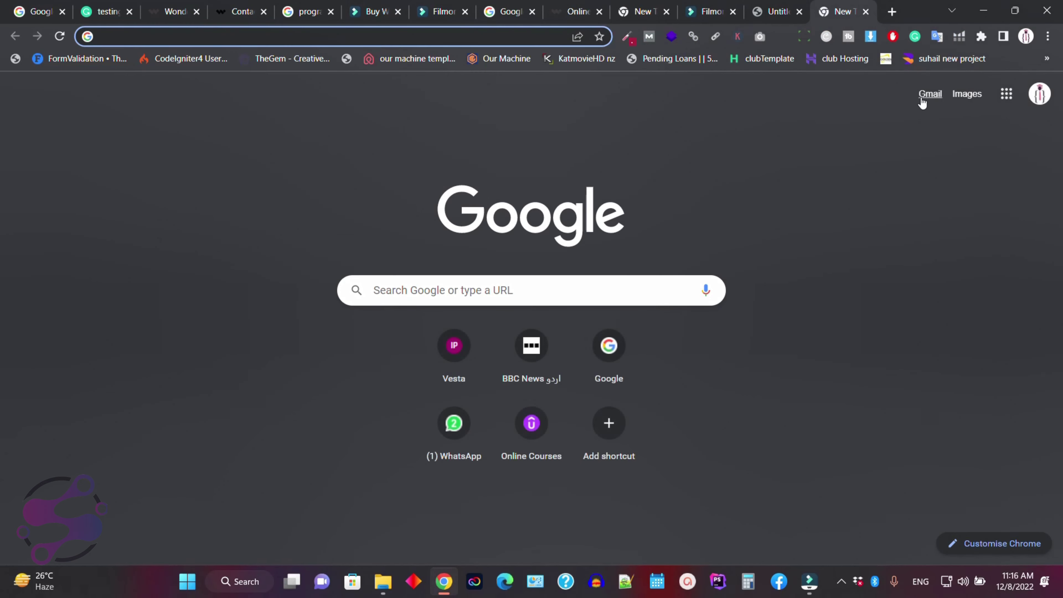
left_click(789, 12)
left_click(832, 9)
left_click_drag(830, 4, 780, 8)
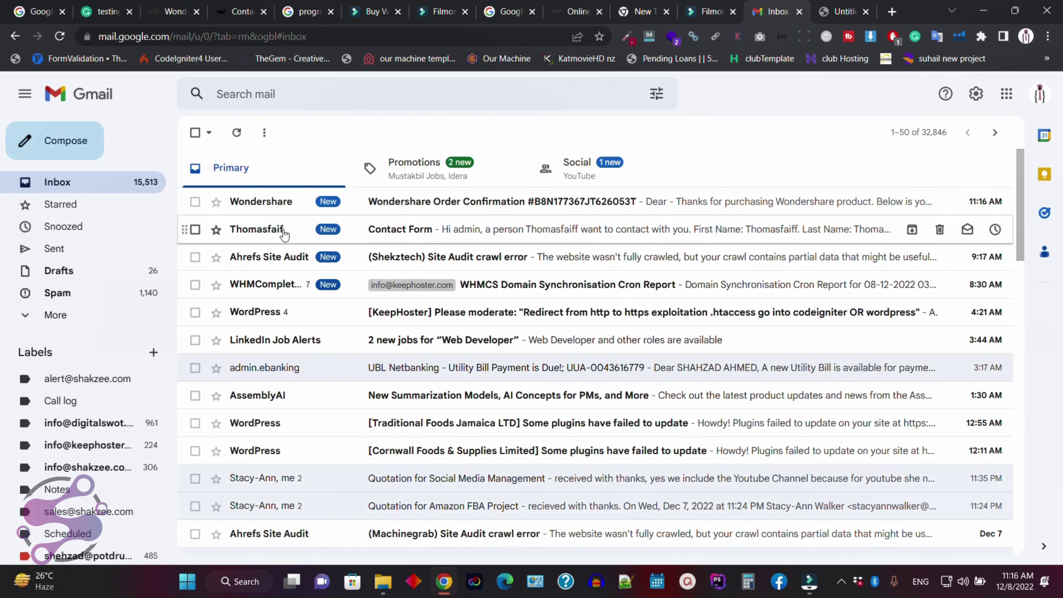
left_click(389, 202)
- Read through the email's insurance notice, Wondershare ID lines and Upgrade to Filmora 12 licence type
left_click_drag(447, 341, 712, 341)
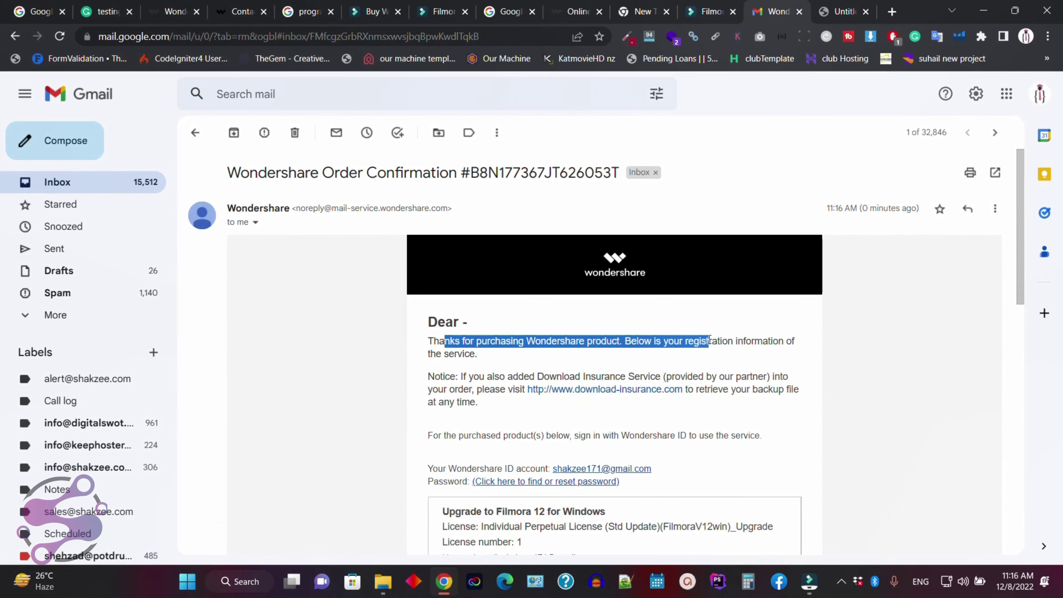
left_click(679, 367)
left_click_drag(1021, 166, 1020, 210)
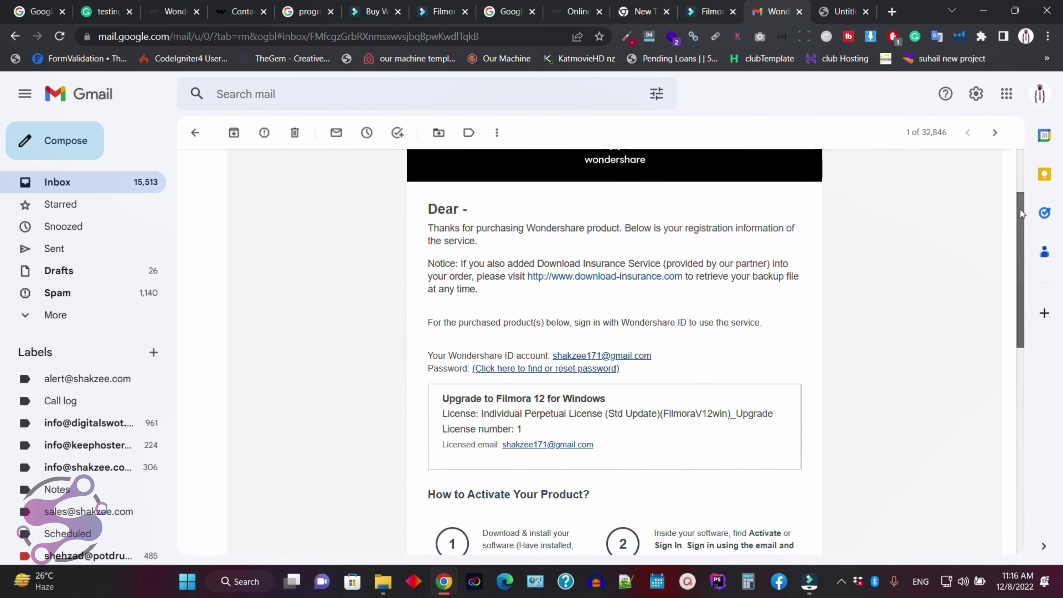
left_click_drag(458, 263, 657, 262)
left_click(733, 262)
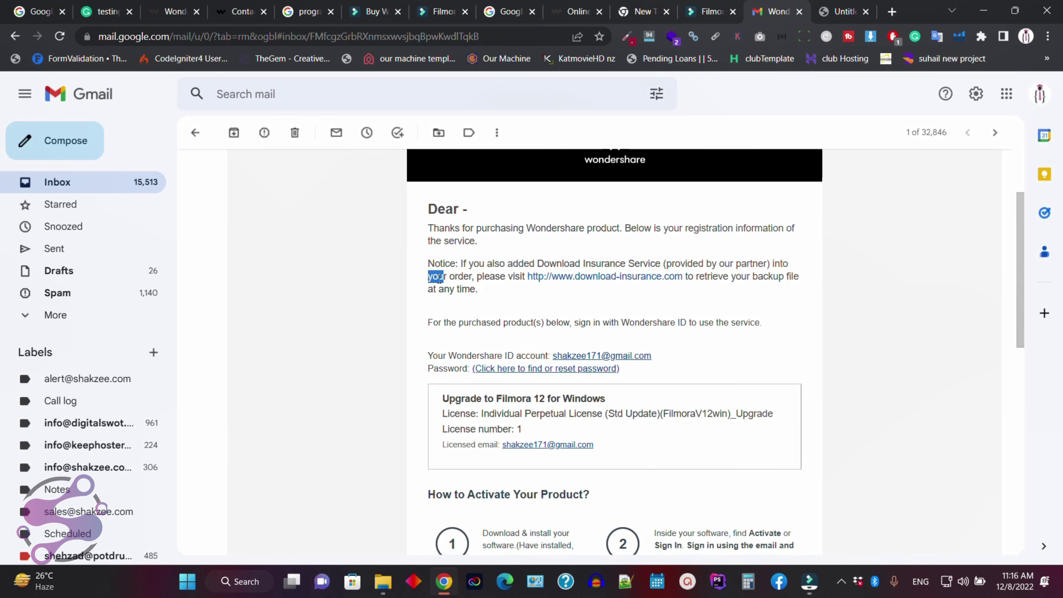
left_click_drag(438, 277, 509, 277)
left_click(484, 302)
left_click_drag(439, 322, 724, 331)
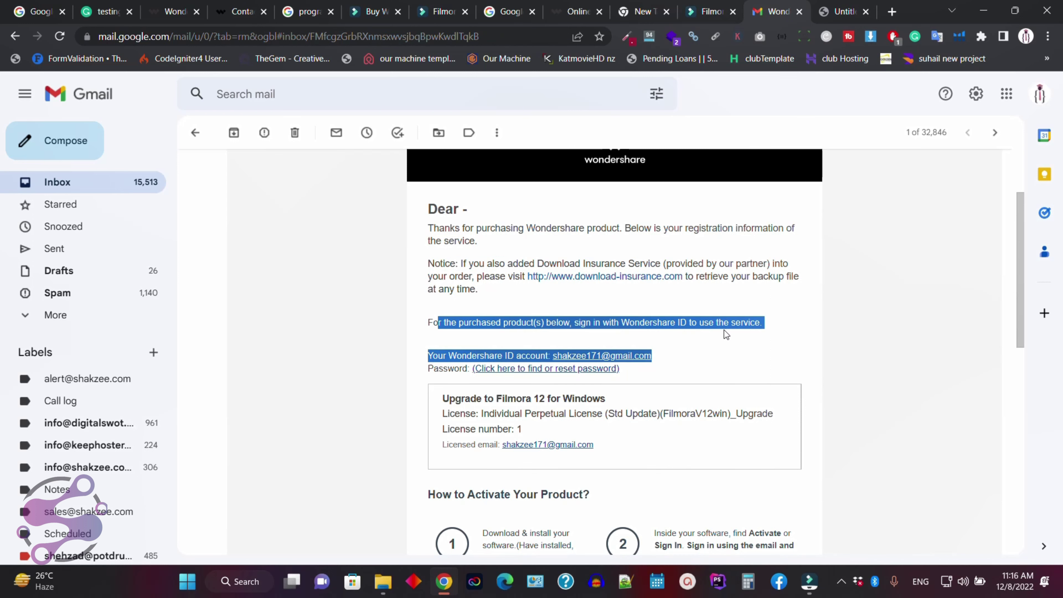
left_click(438, 301)
left_click_drag(463, 399, 591, 400)
left_click(536, 421)
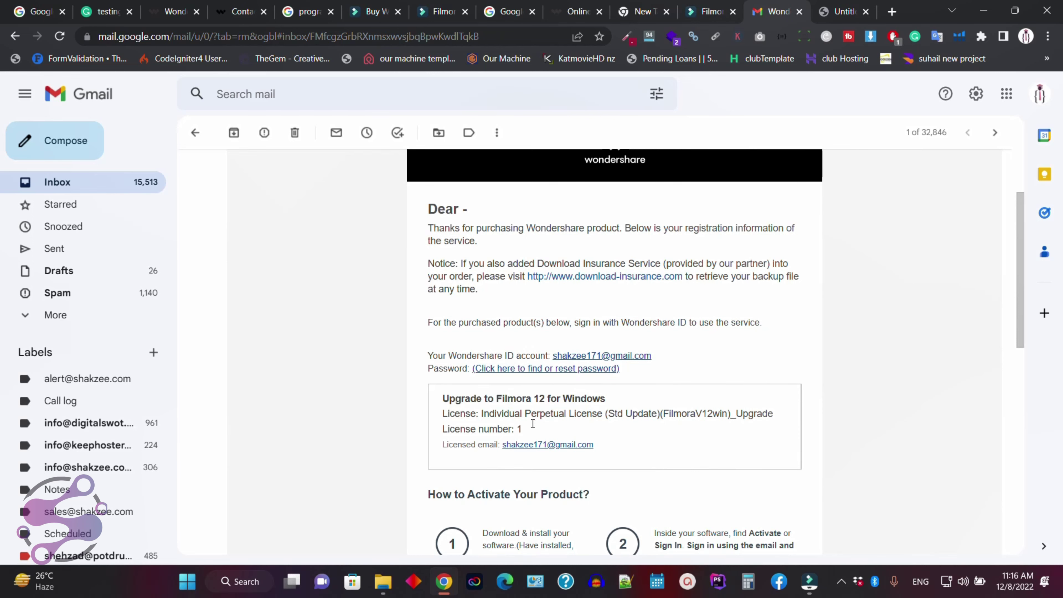
left_click_drag(479, 414, 610, 415)
left_click(533, 422)
left_click(810, 588)
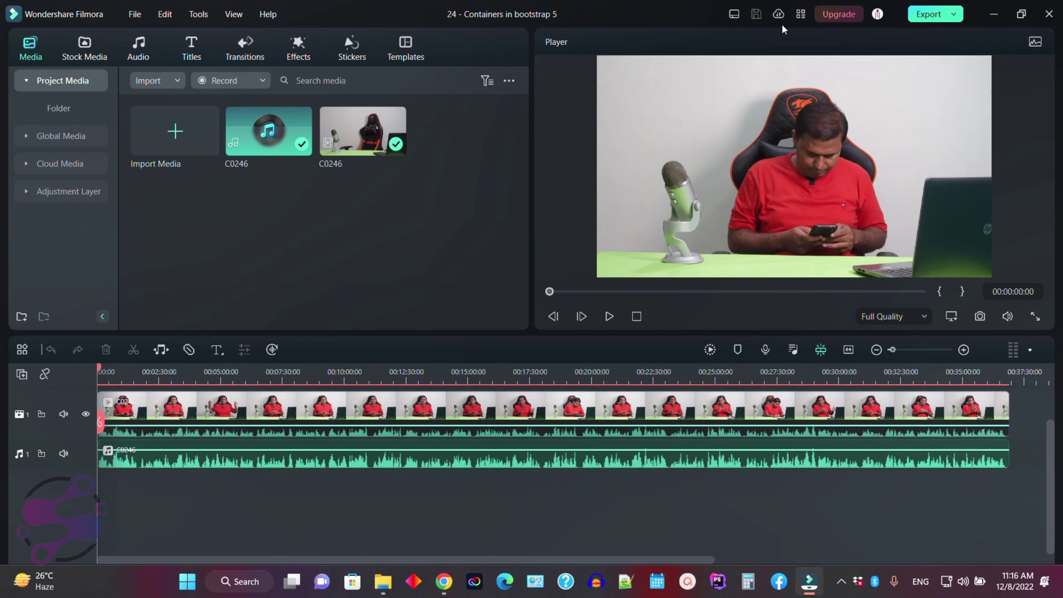
left_click(800, 13)
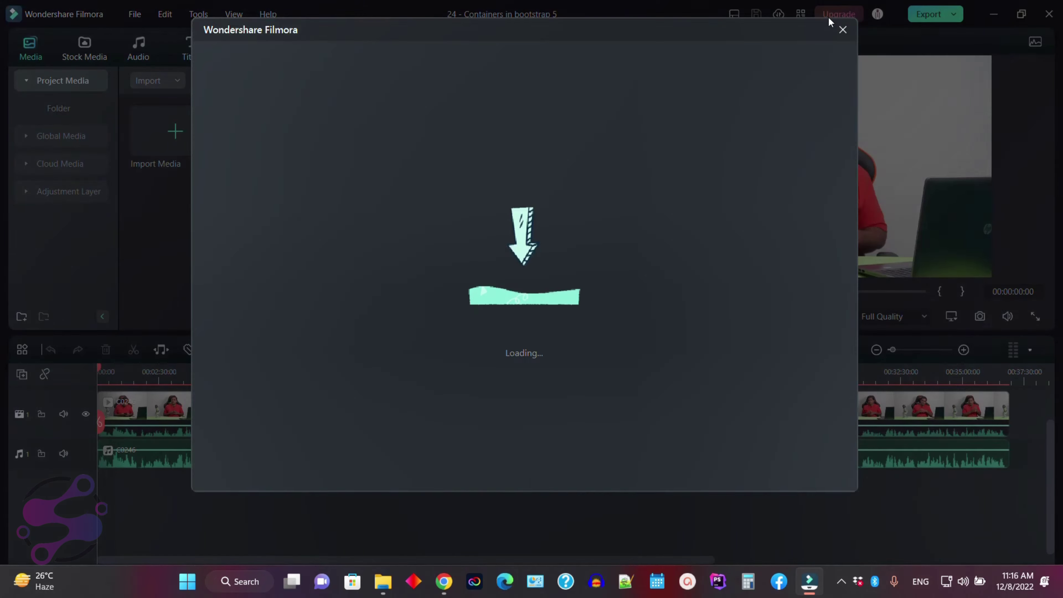
left_click(843, 31)
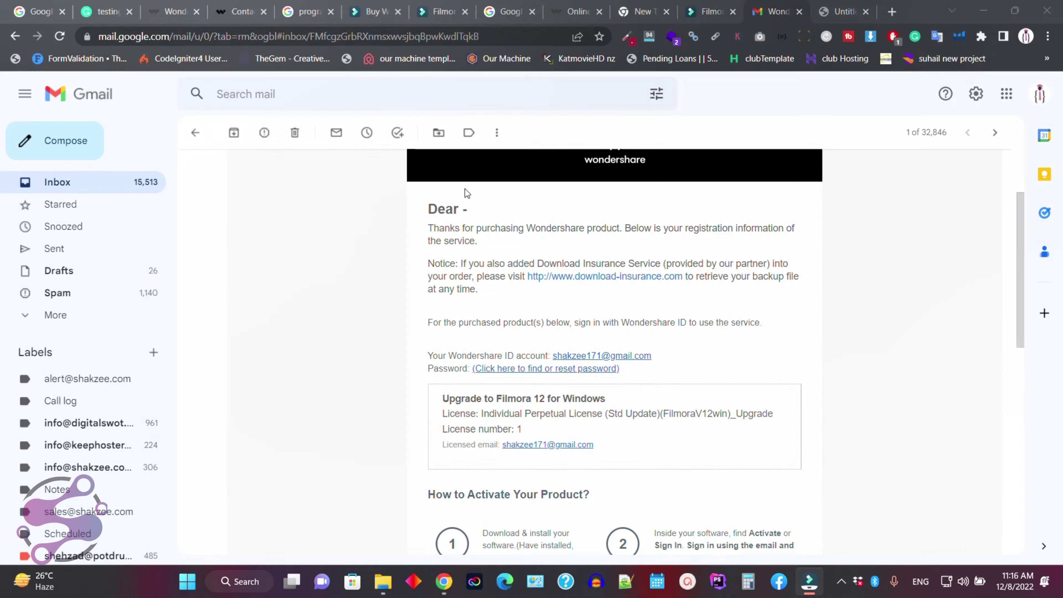
left_click(712, 11)
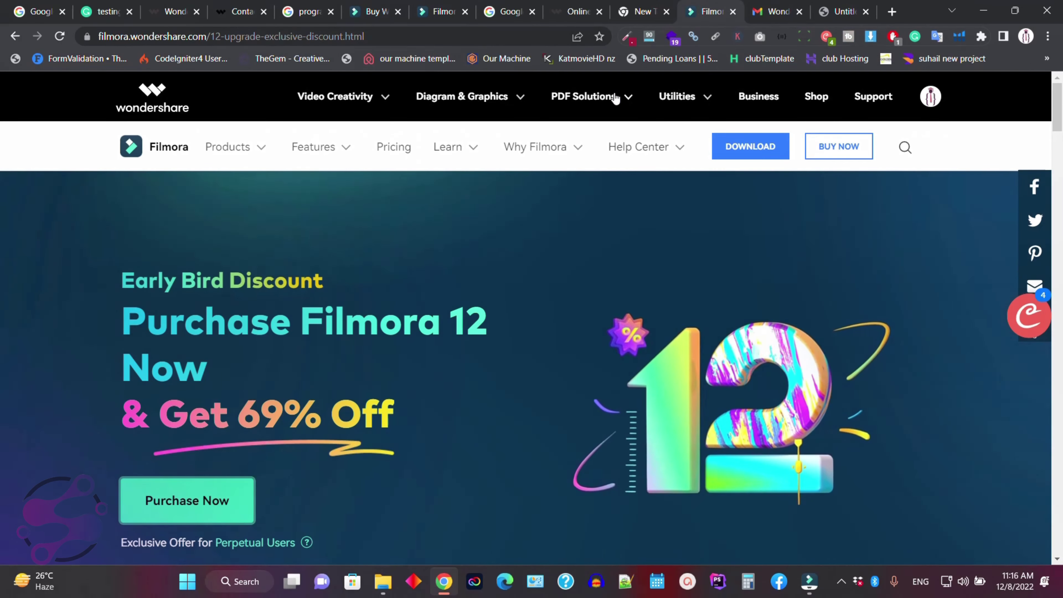
- Show Manage Products in Account Center and scroll to the Filmora lifetime licences
mouse_move(931, 97)
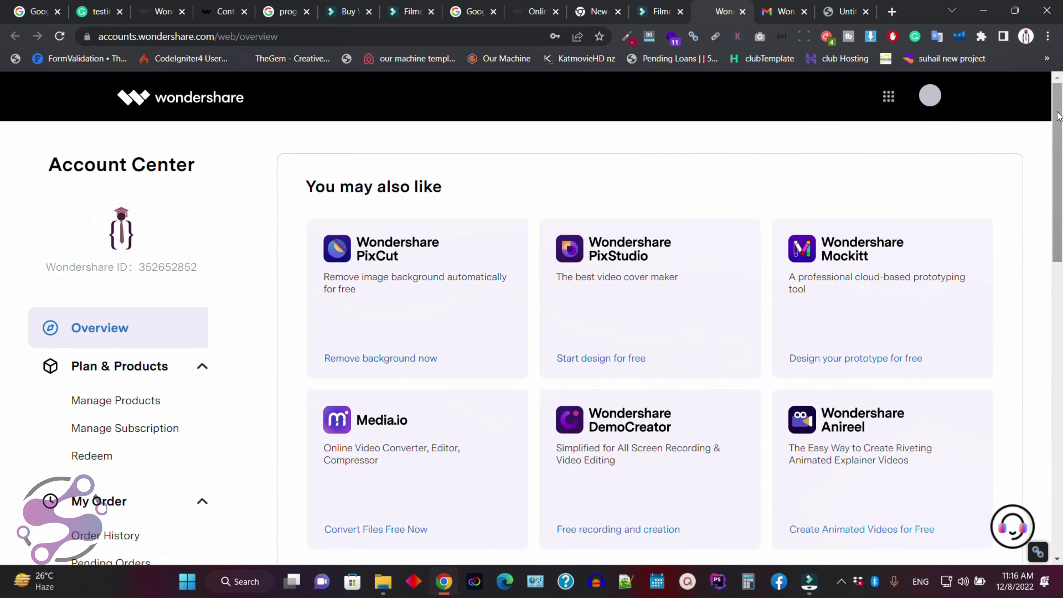
scroll(146, 328, "down", 4)
left_click(117, 212)
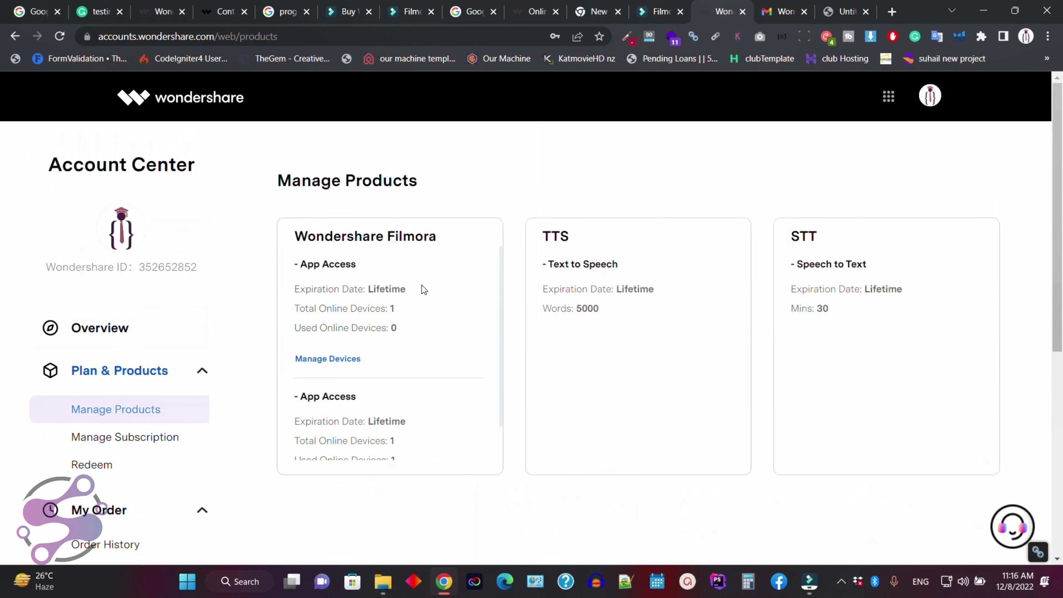
scroll(481, 293, "down", 3)
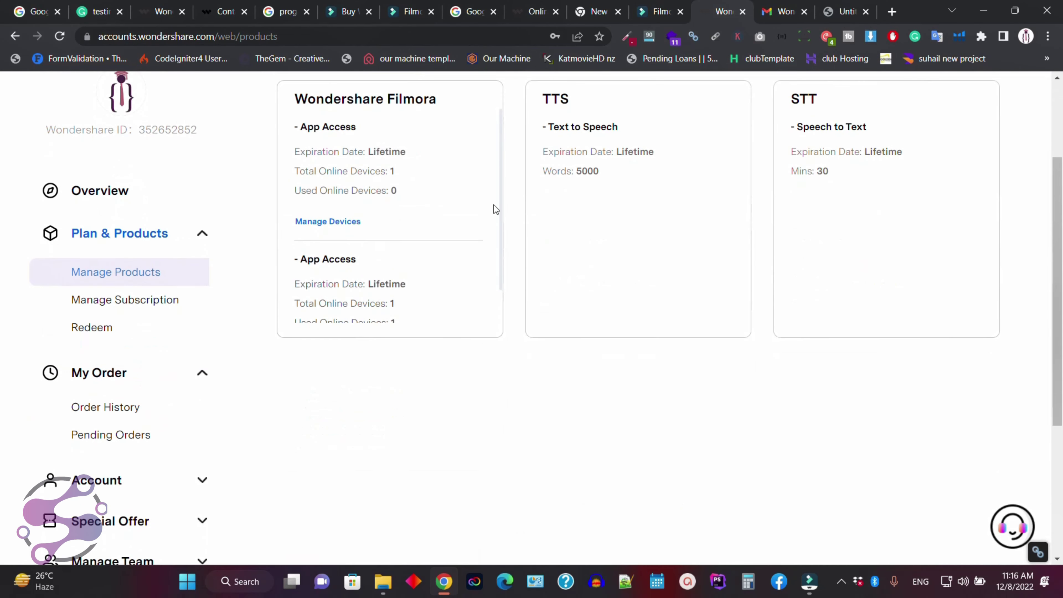
scroll(502, 146, "down", 1)
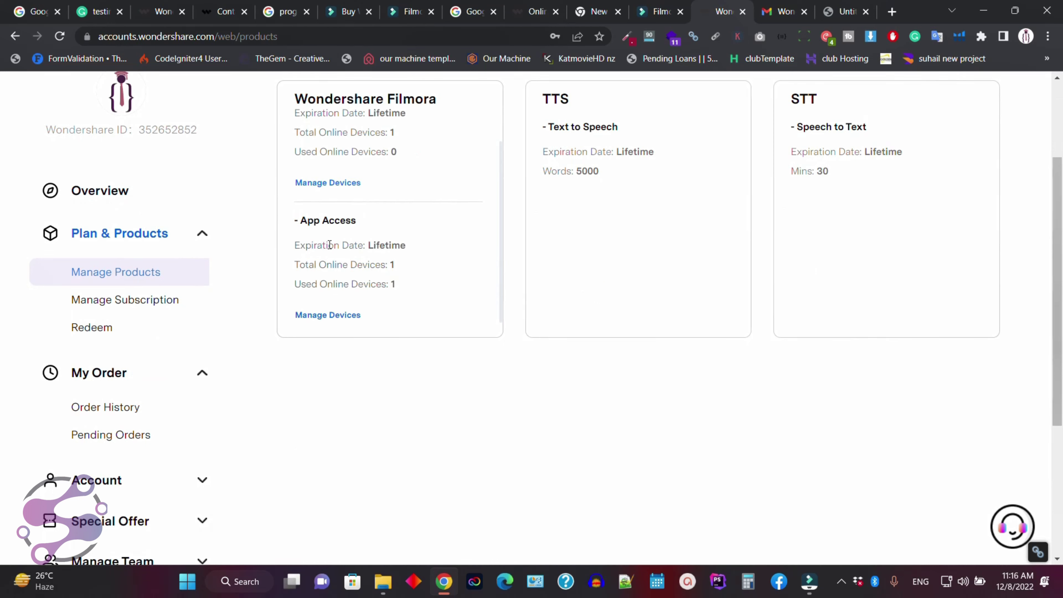
- Check the Filmora licence expiration date, then return to the Filmora editor
left_click_drag(307, 245, 404, 246)
left_click(339, 268)
key("alt+Tab")
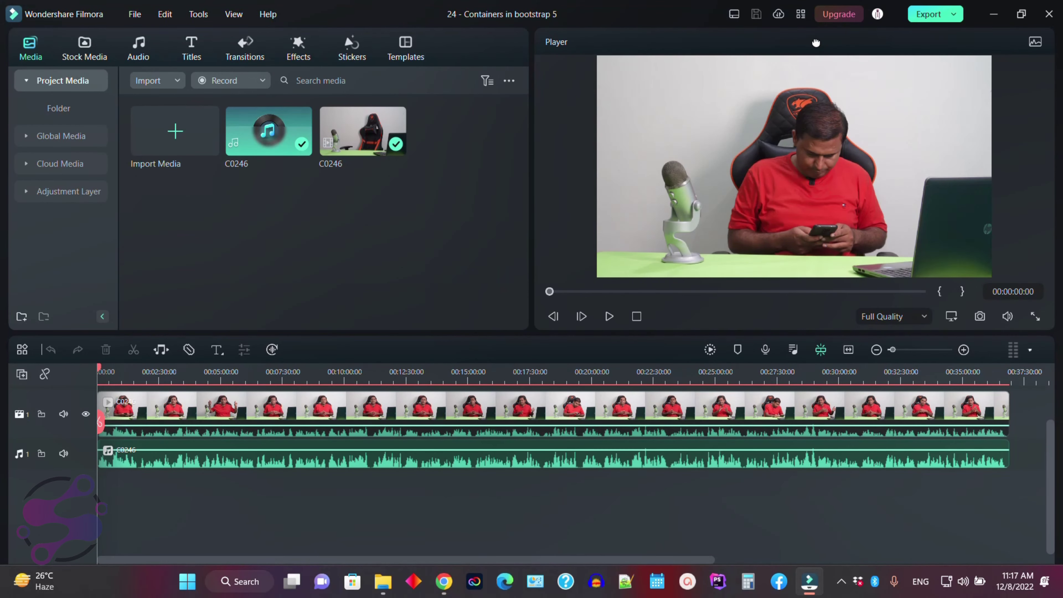
- Restart Wondershare Filmora 12 and reopen the '24 - Containers in bootstrap 5' project
left_click(1049, 14)
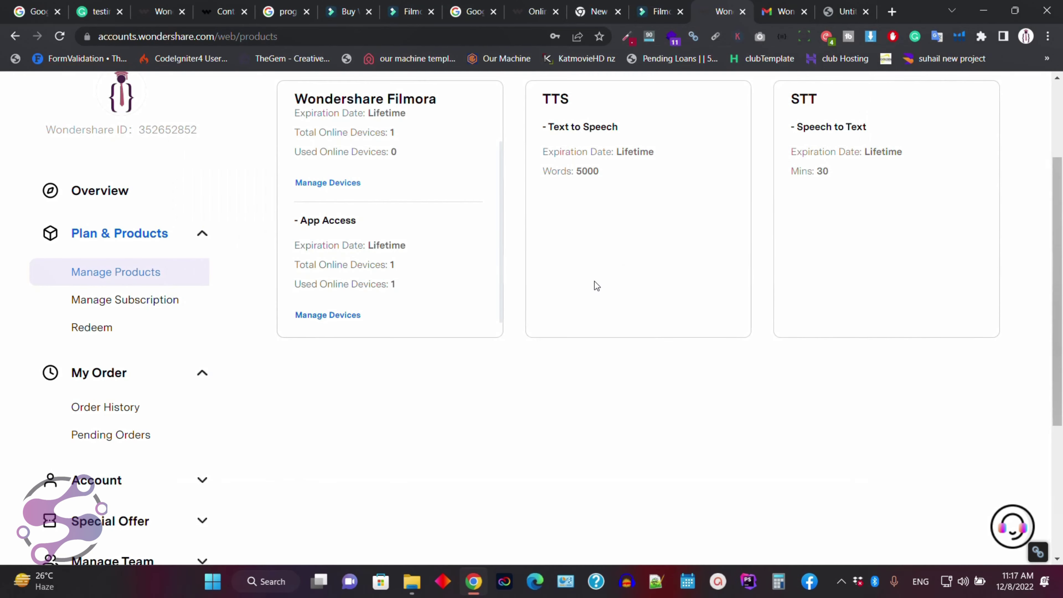
key("super")
type("filmo")
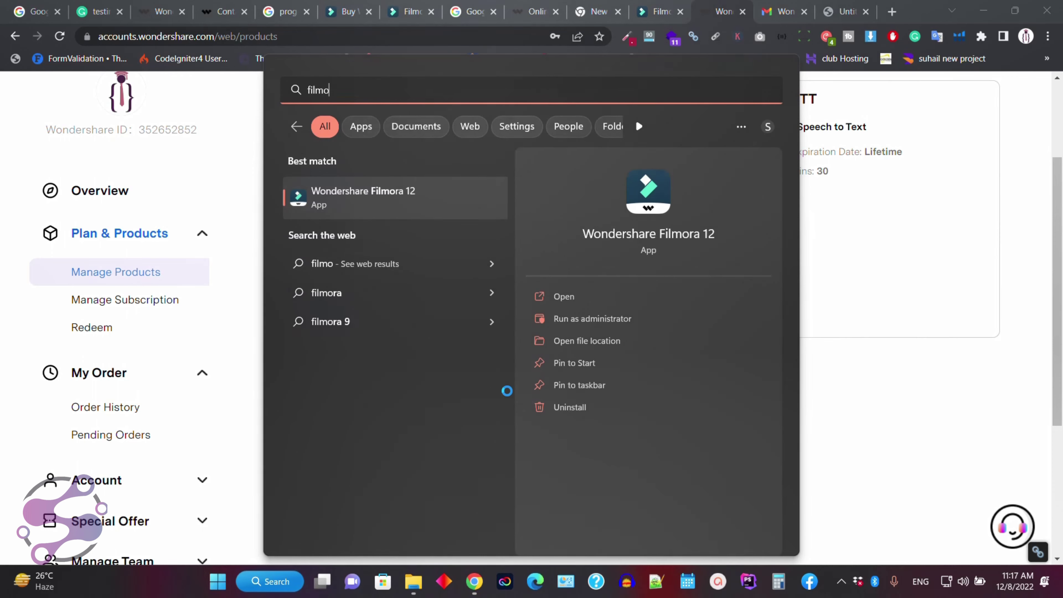
key("Return")
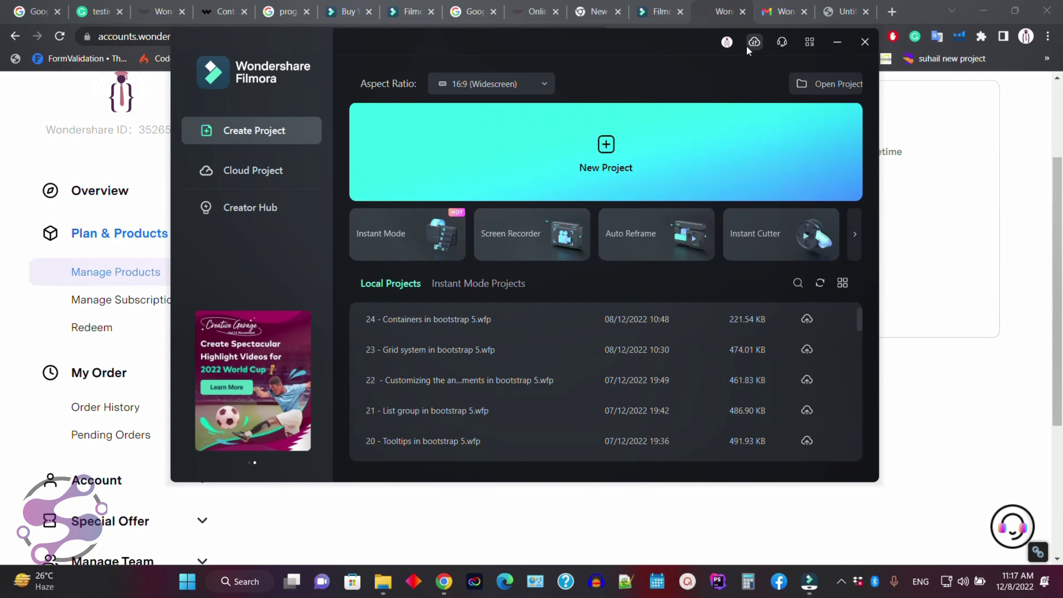
double_click(425, 319)
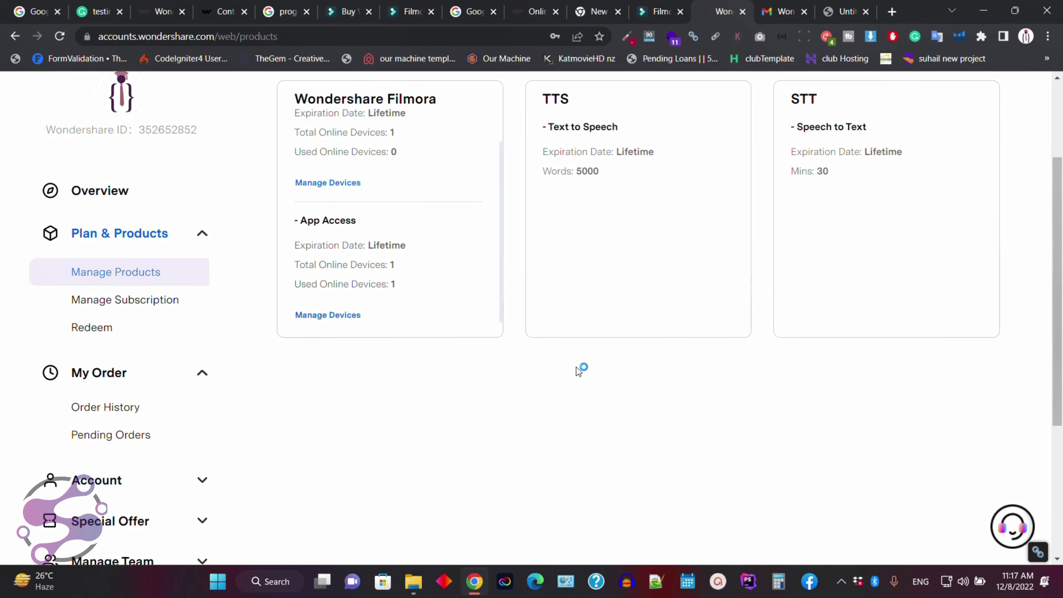